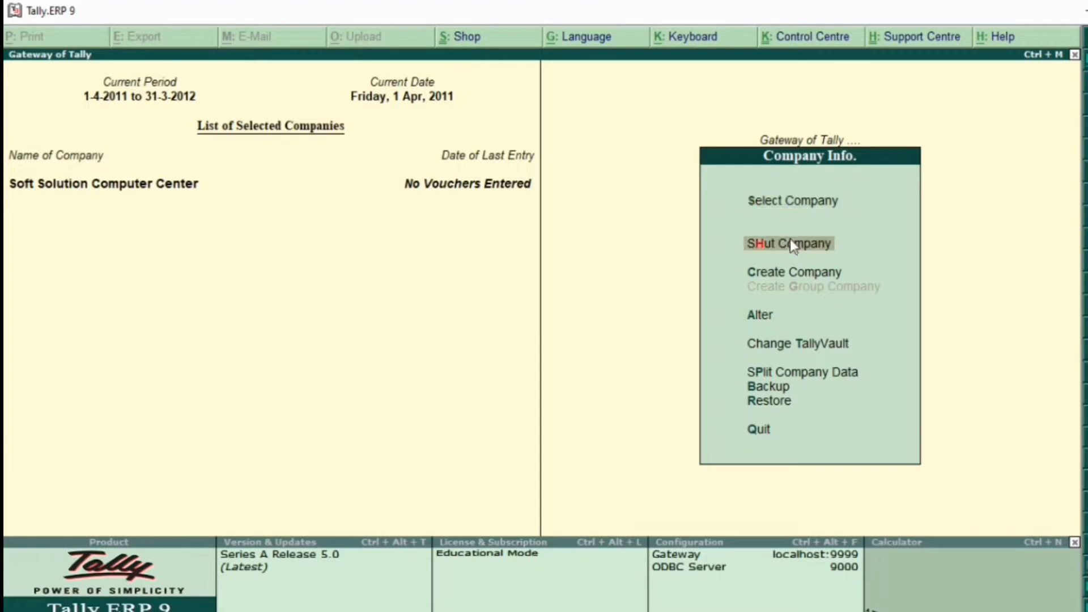
# Step: Shut the company Soft Solution Computer Center
pyautogui.press('Up')
pyautogui.press('Down')
pyautogui.press('Return')
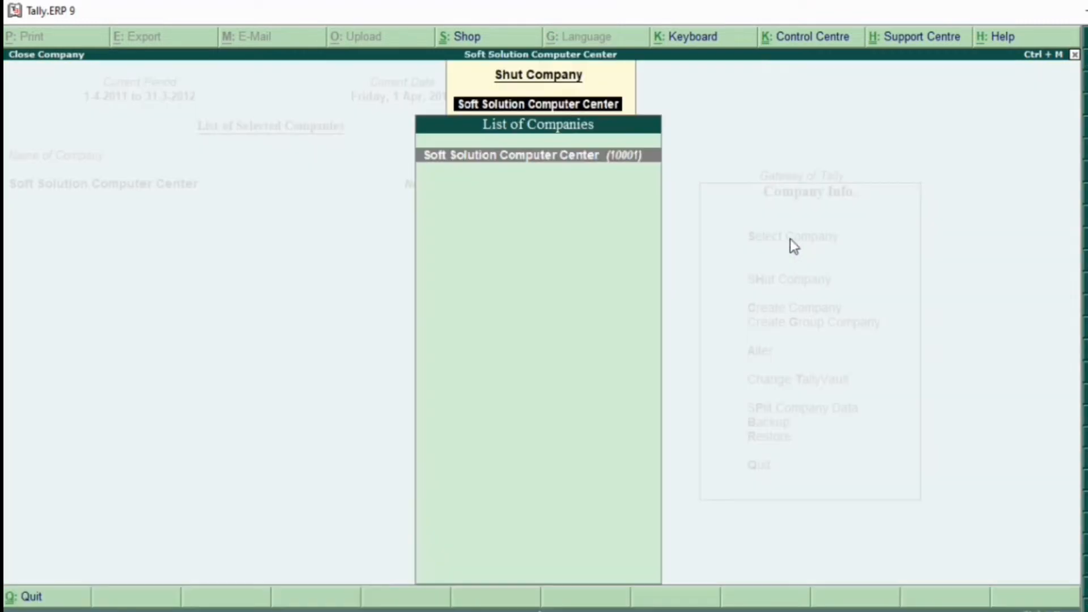
pyautogui.press('Return')
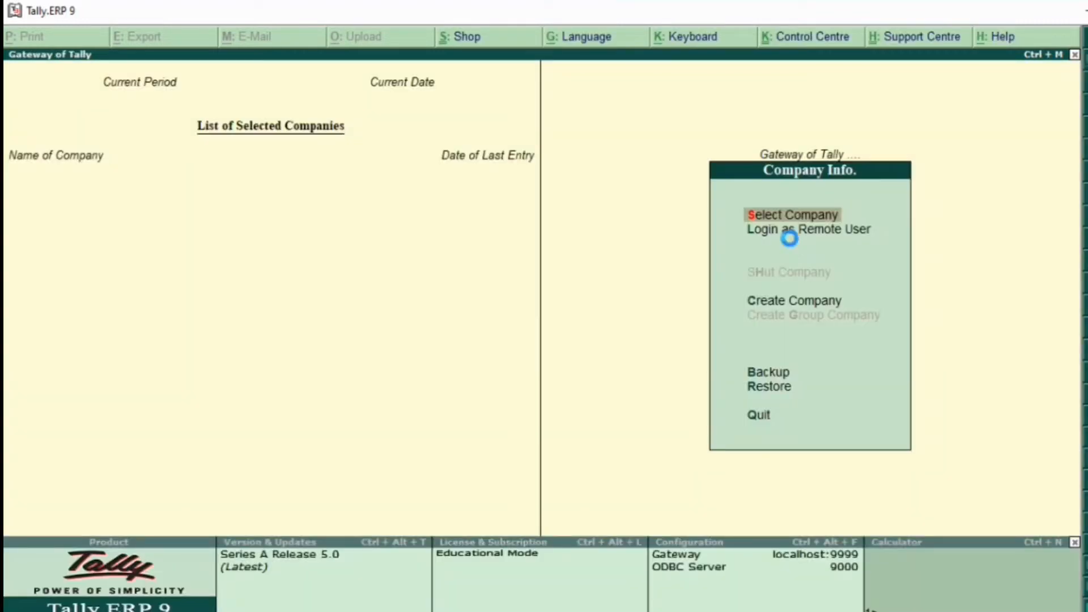
# Step: Select the company Soft Solution Computer Center again and return to the Gateway of Tally
pyautogui.press('Return')
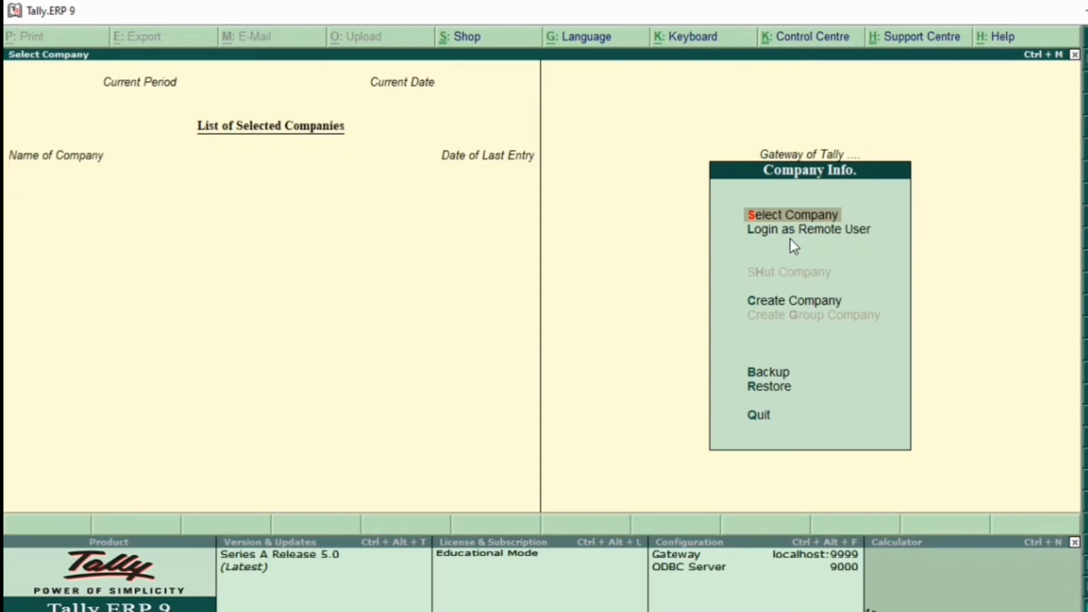
pyautogui.press('Down')
pyautogui.press('Return')
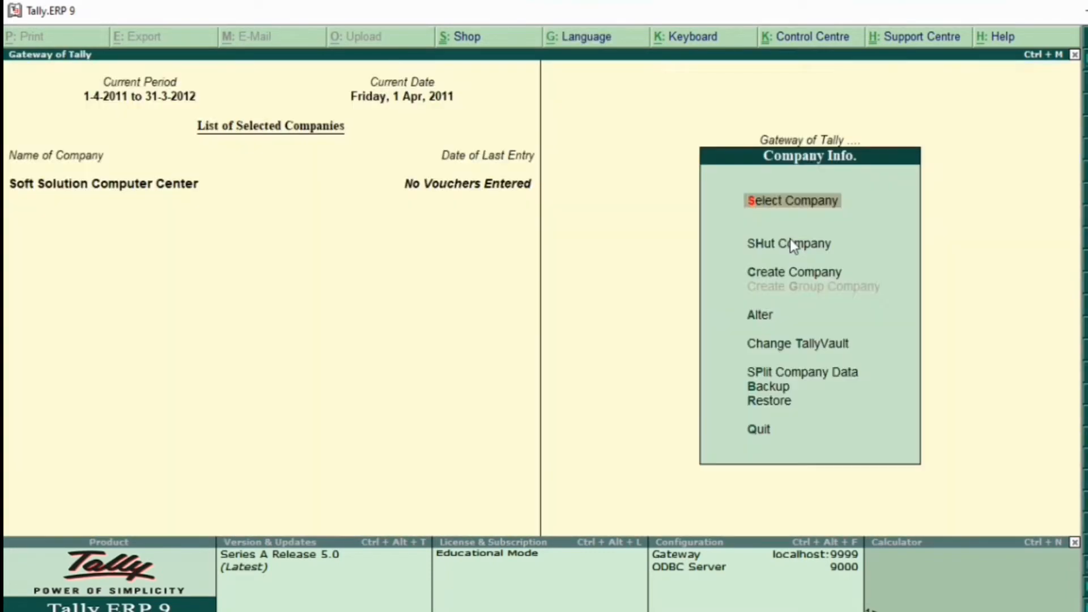
pyautogui.press('Escape')
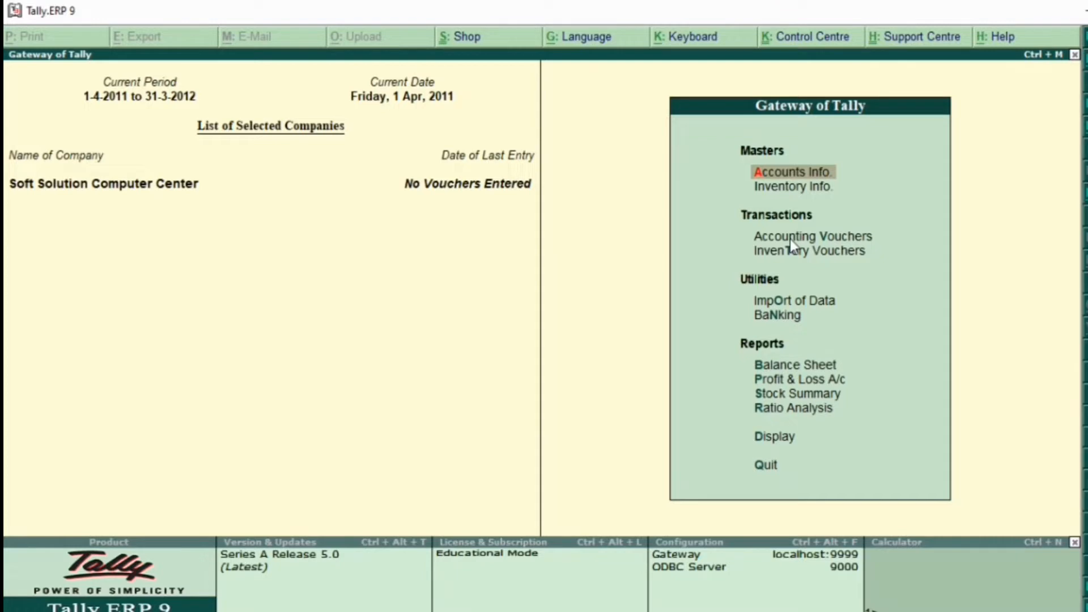
# Step: Open accounting voucher entry for the selected company
pyautogui.press('Down')
pyautogui.press('Down')
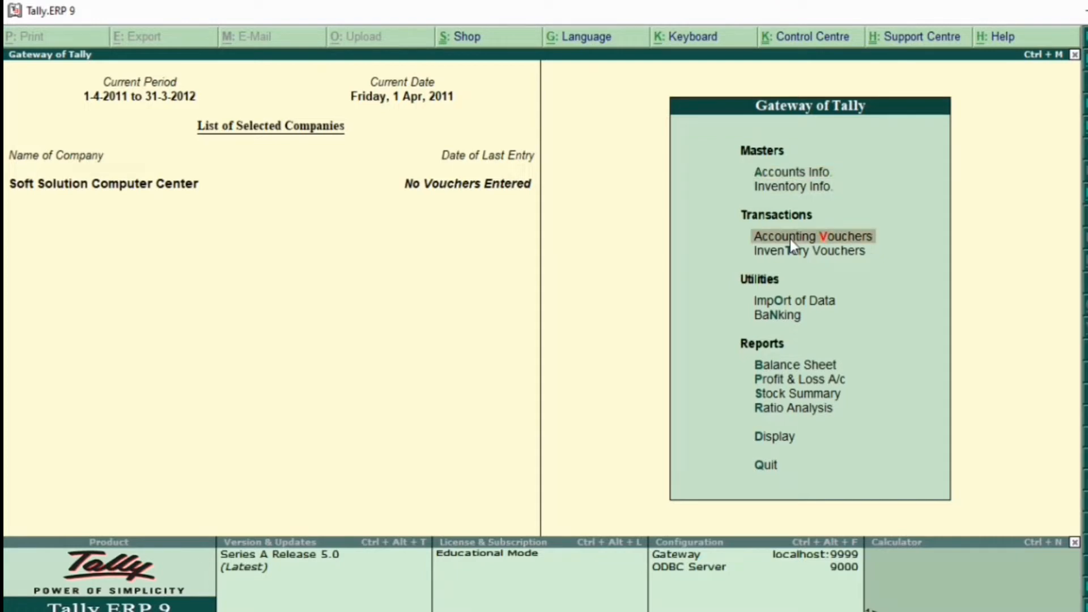
pyautogui.press('Return')
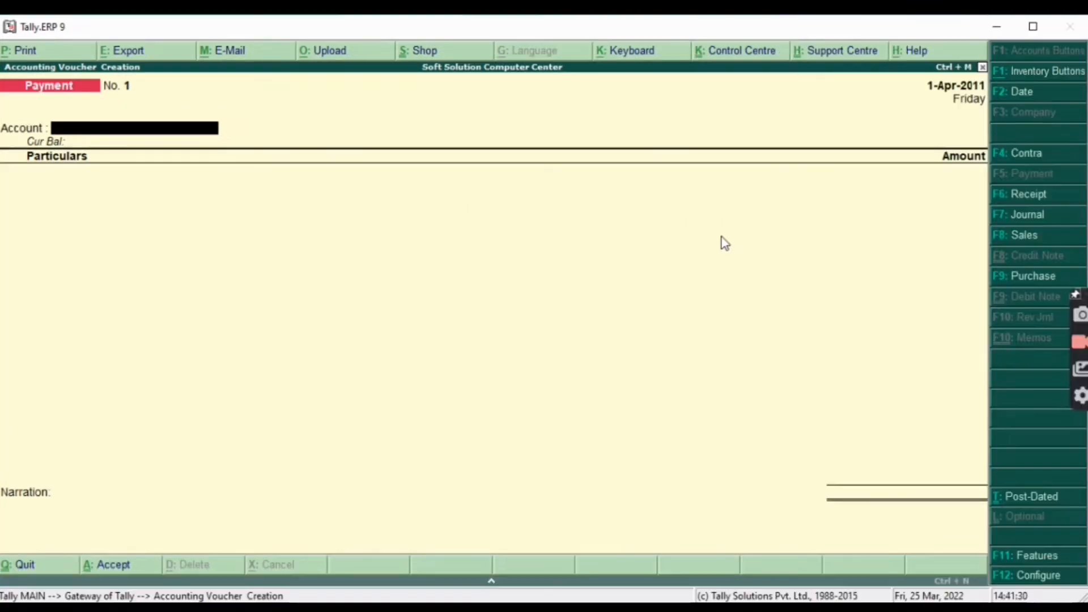
# Step: In the payment voucher configuration, set single entry mode for pymt/rcpt/contra to No and Show Bank Allocation details to Yes
pyautogui.press('F12')
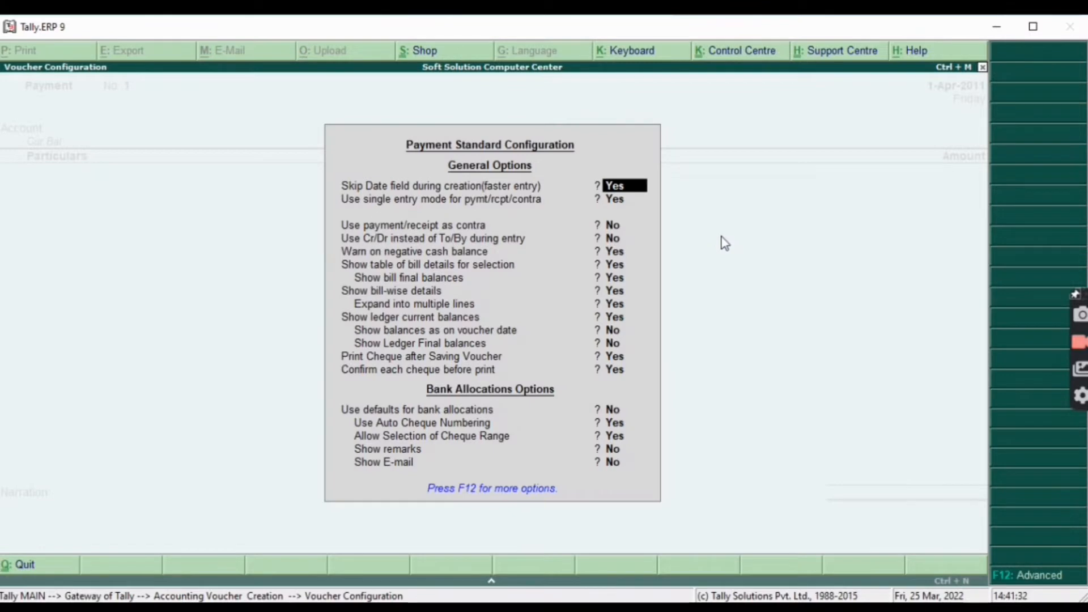
pyautogui.press('Return')
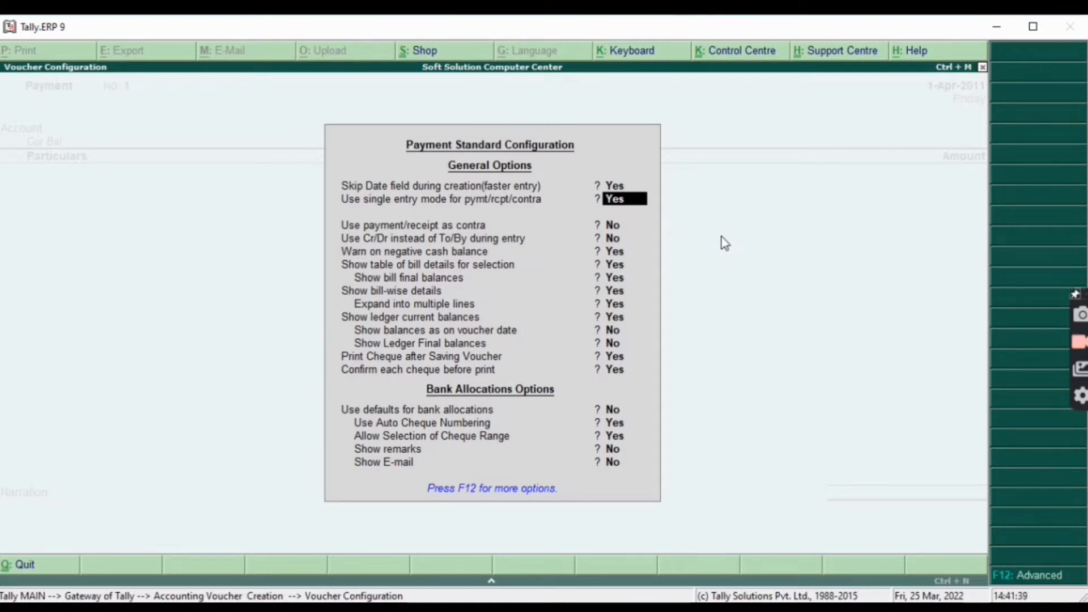
pyautogui.write('N')
pyautogui.press('Return')
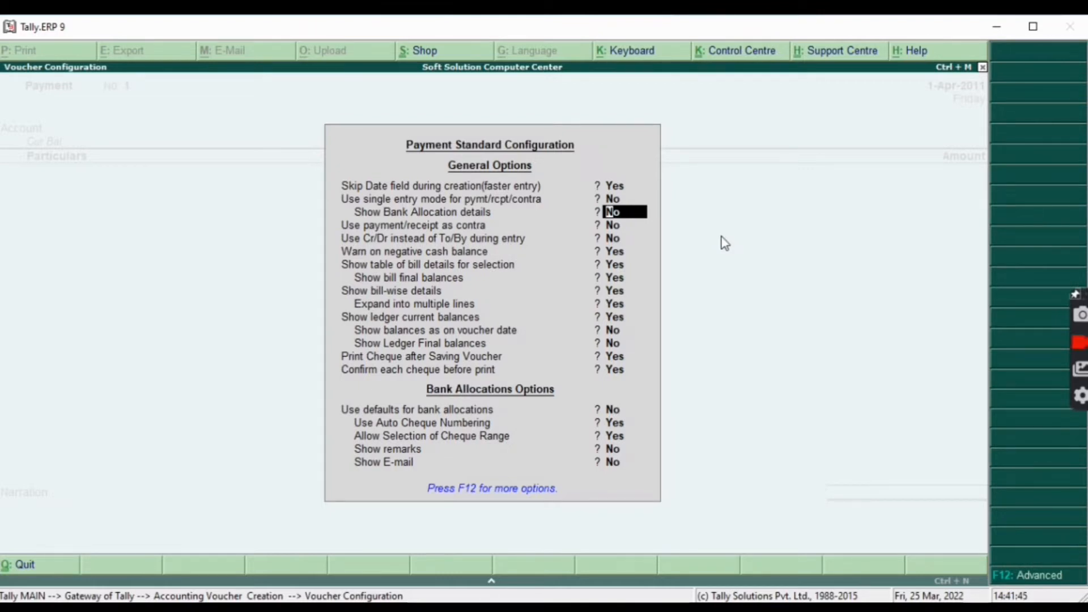
pyautogui.write('Y')
pyautogui.press('Return')
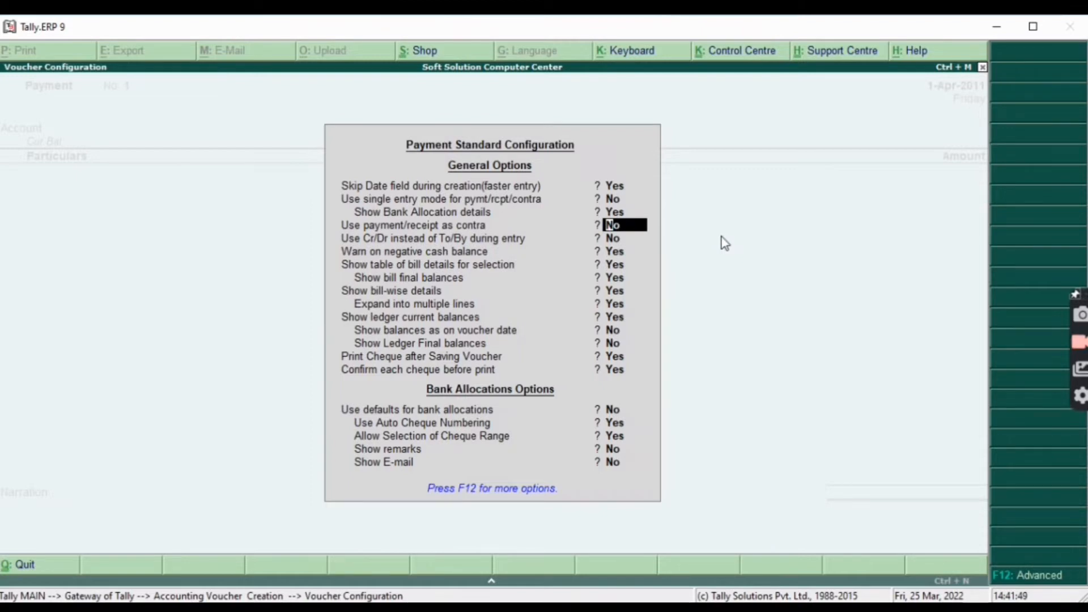
# Step: Enable payment/receipt as contra and Cr/Dr instead of To/By, keep the remaining options and save the configuration
pyautogui.write('Y')
pyautogui.press('Return')
pyautogui.write('Y')
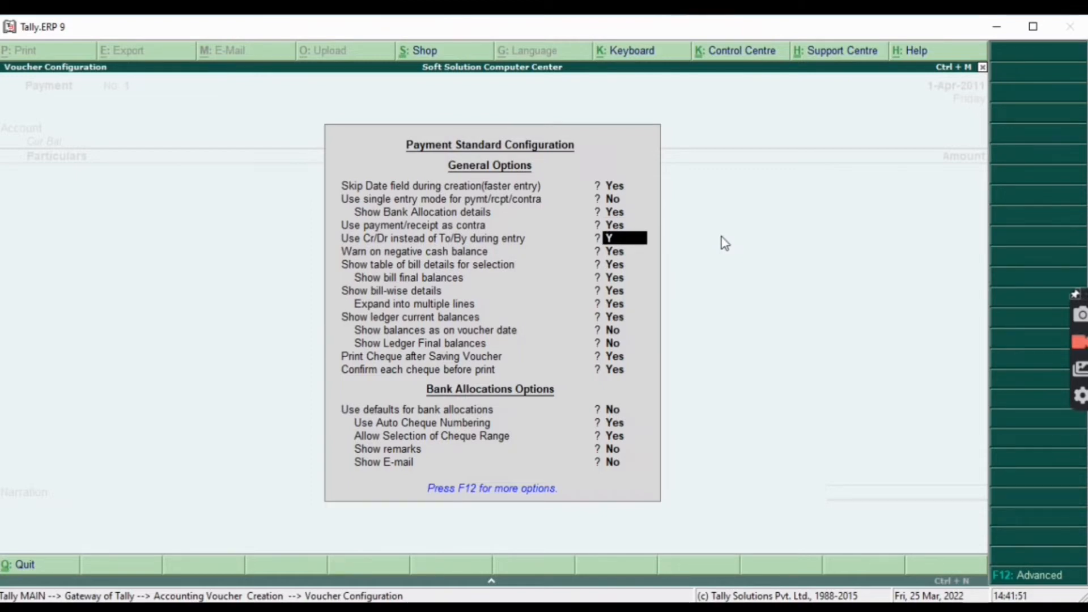
pyautogui.press('Return')
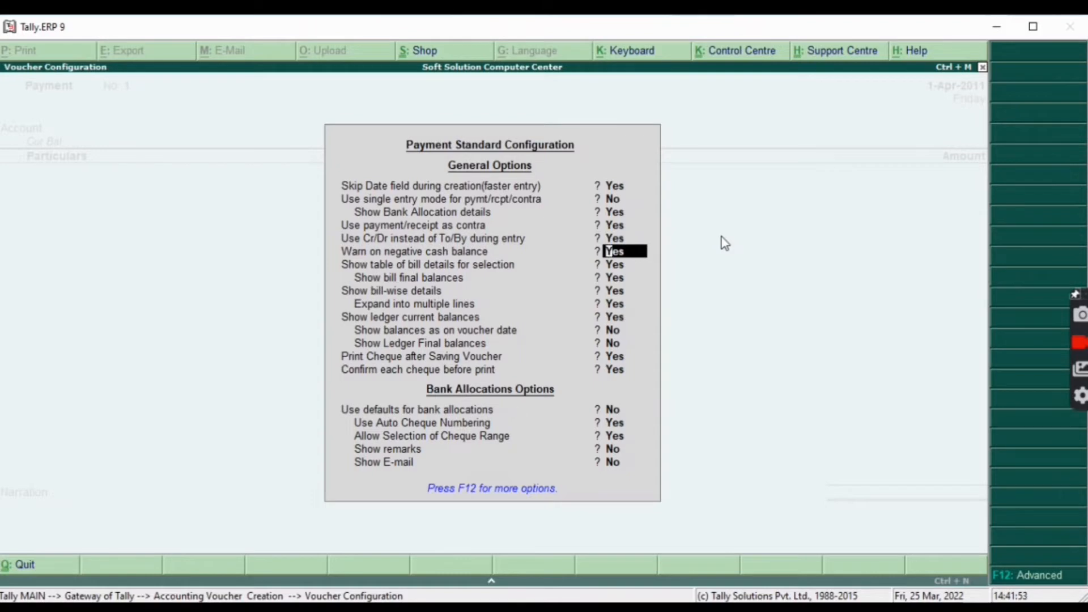
pyautogui.press('Return')
pyautogui.press('Return')
pyautogui.press('Return')
pyautogui.press('Return')
pyautogui.press('Return')
pyautogui.press('Return')
pyautogui.press('Return')
pyautogui.press('Return')
pyautogui.press('Return')
pyautogui.press('Return')
pyautogui.press('Return')
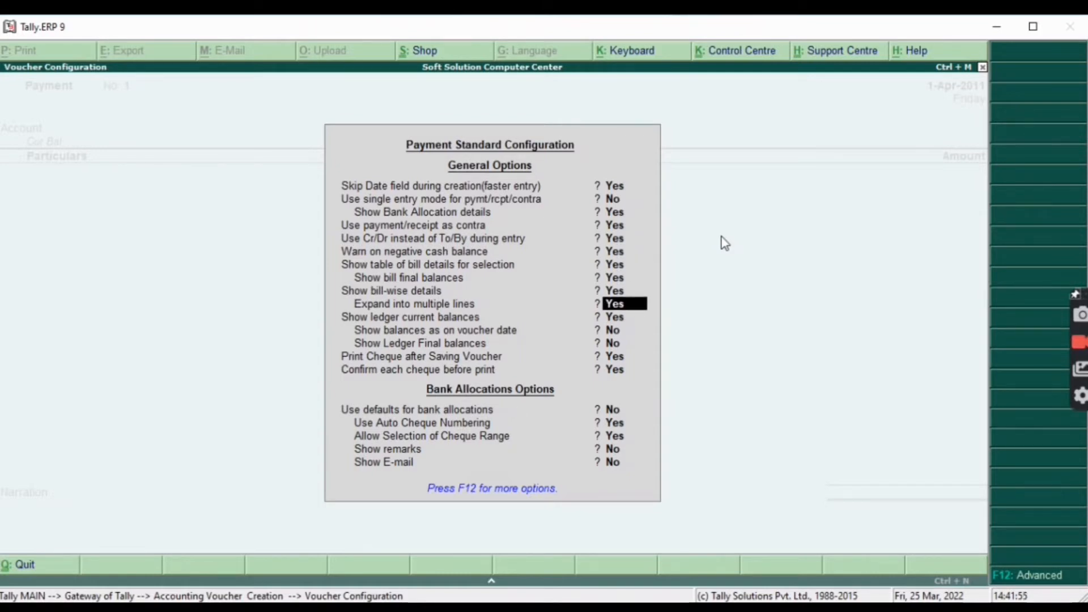
pyautogui.press('Return')
pyautogui.press('Return')
pyautogui.press('Return')
pyautogui.press('Return')
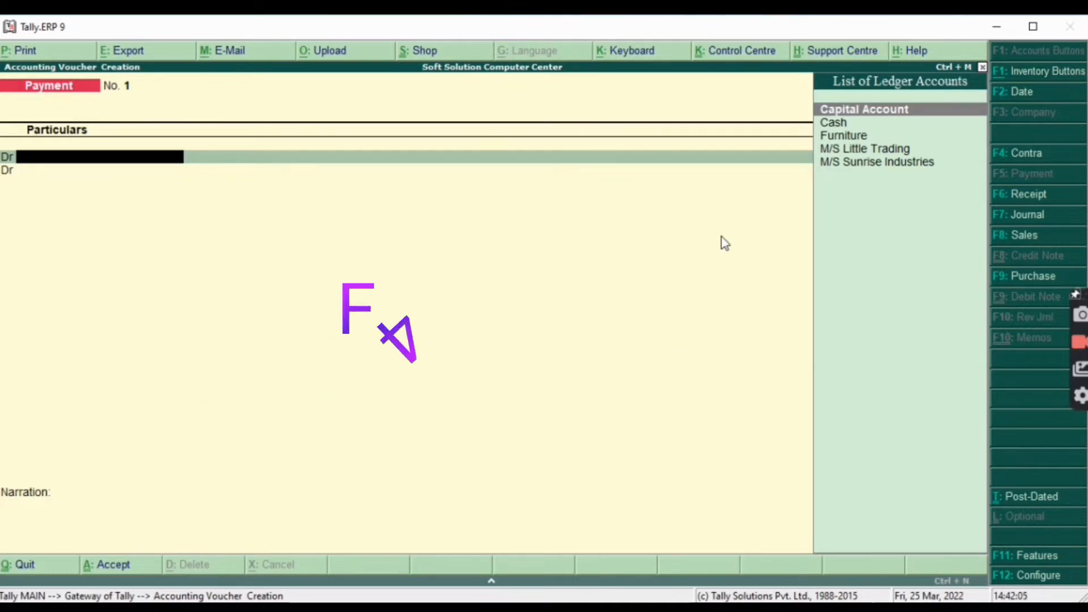
# Step: View the Contra, Payment, Receipt, Journal, Sales and Purchase voucher entry screens one after another
pyautogui.press('F4')
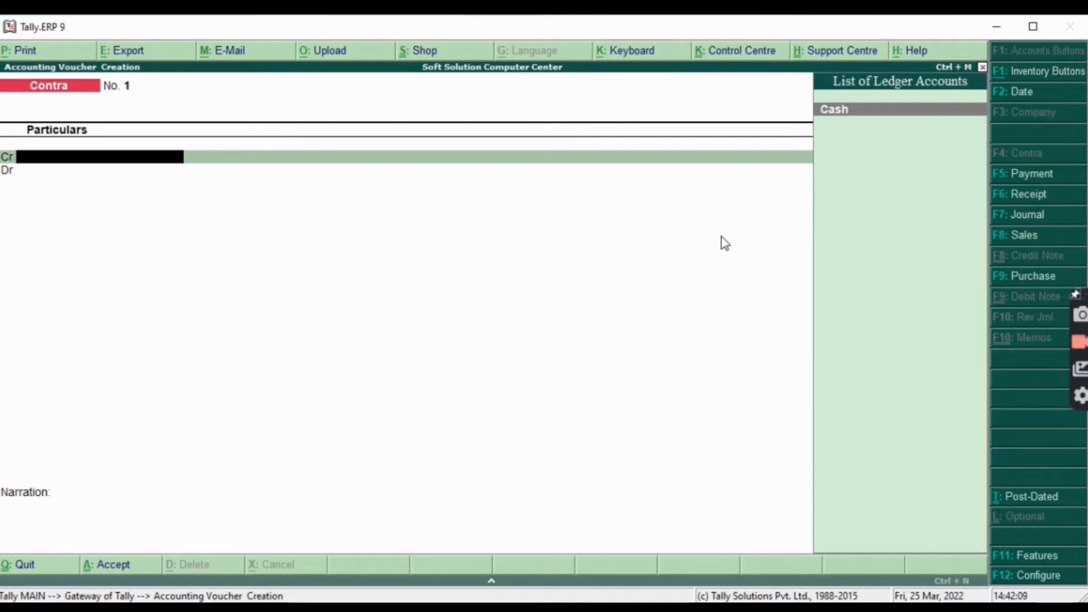
pyautogui.press('F5')
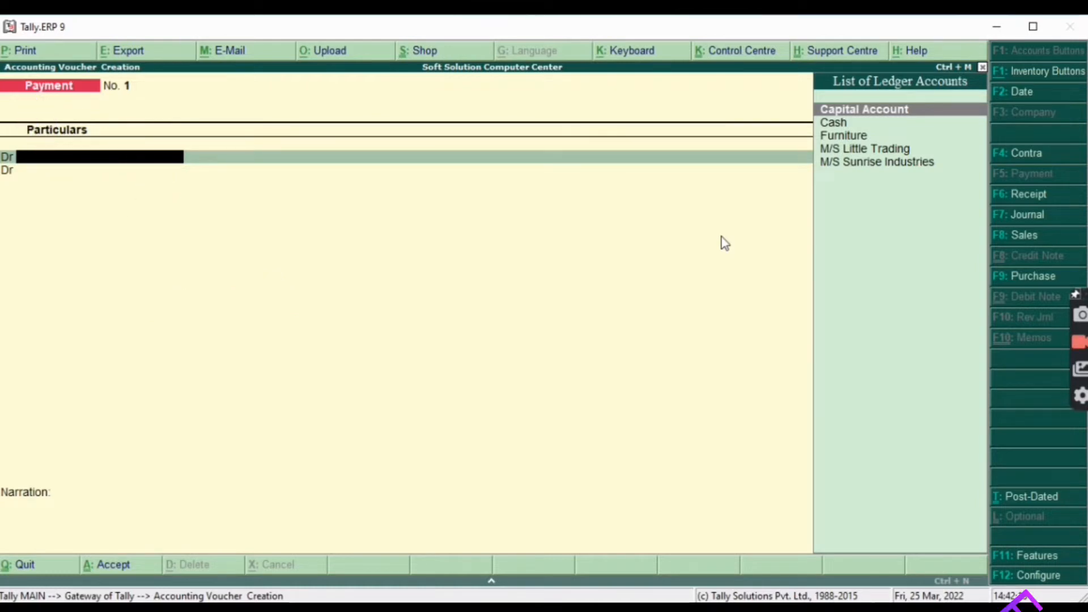
pyautogui.press('F6')
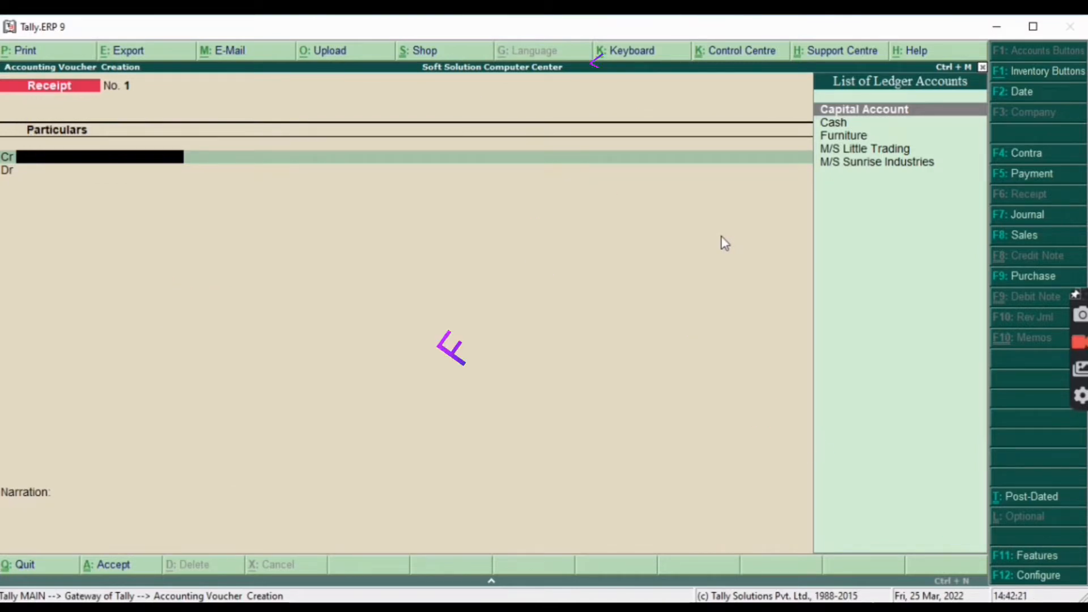
pyautogui.press('F7')
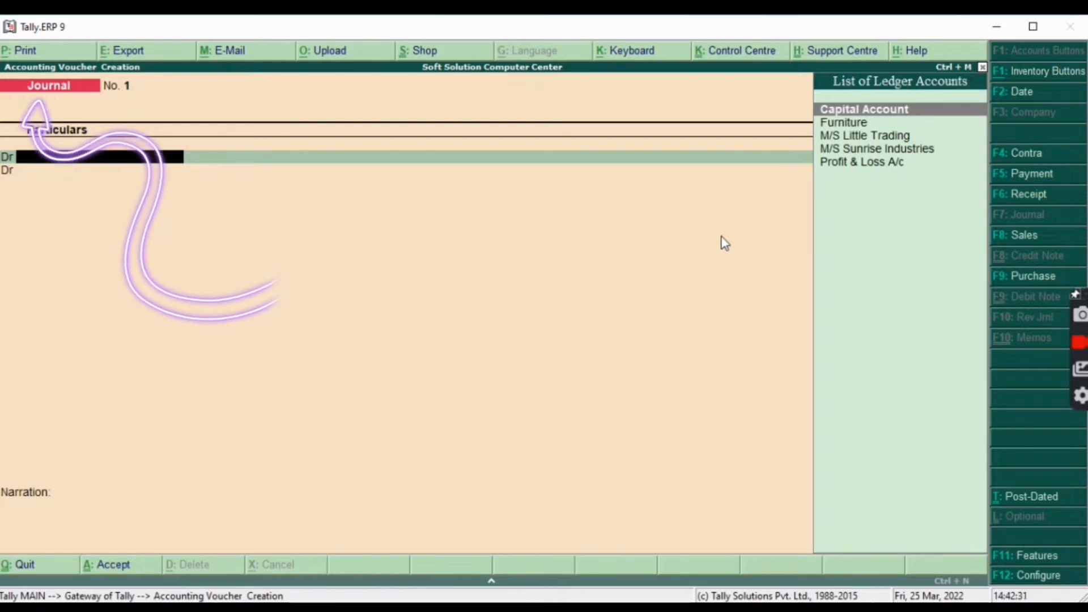
pyautogui.press('F8')
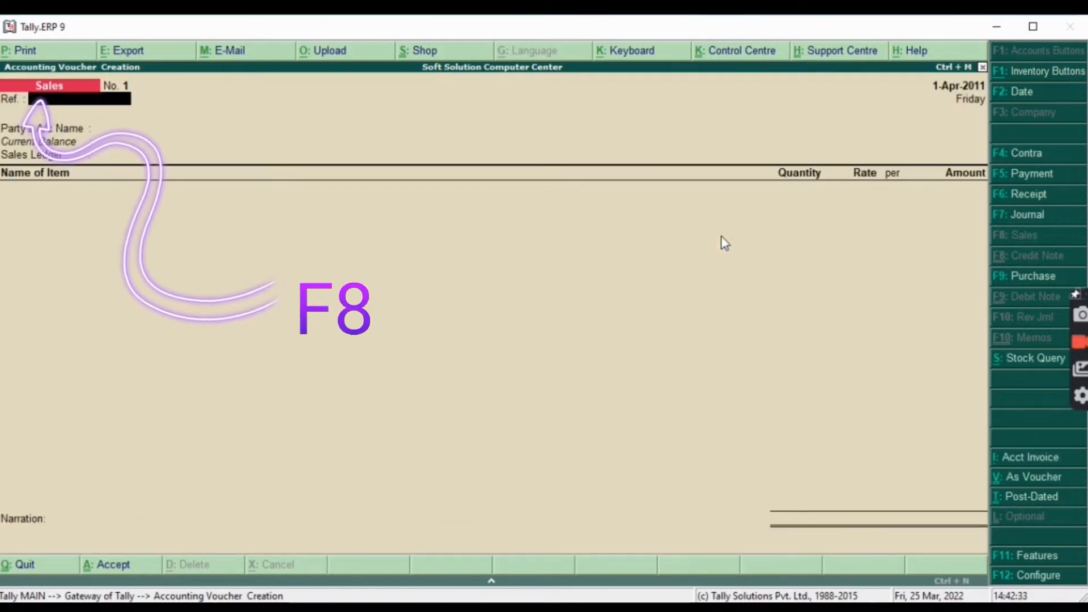
pyautogui.press('F9')
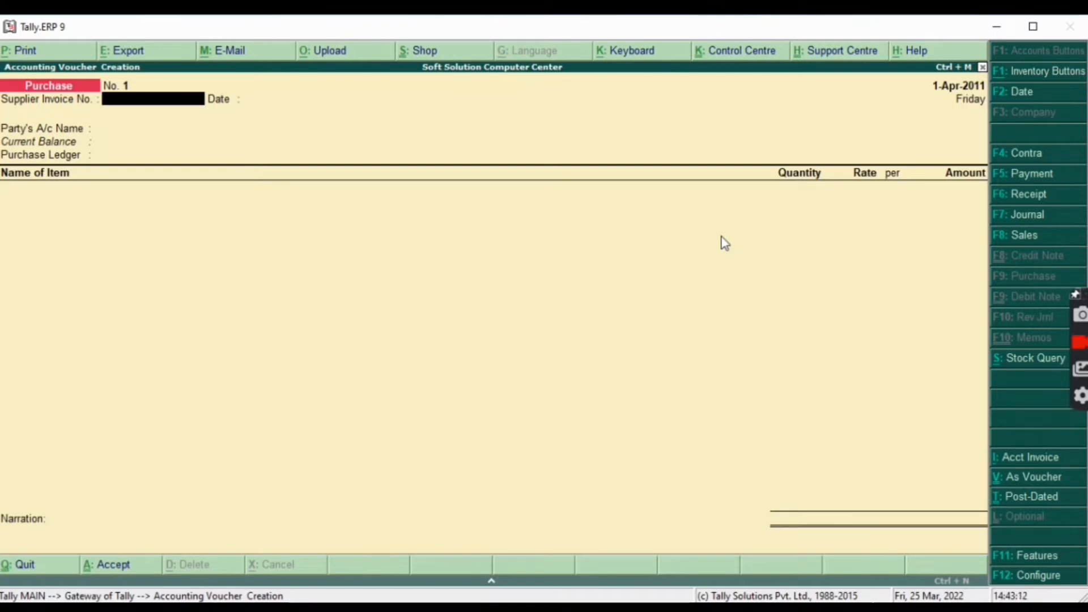
# Step: Start a Receipt voucher and credit the Capital Account ledger with 50,000
pyautogui.press('F6')
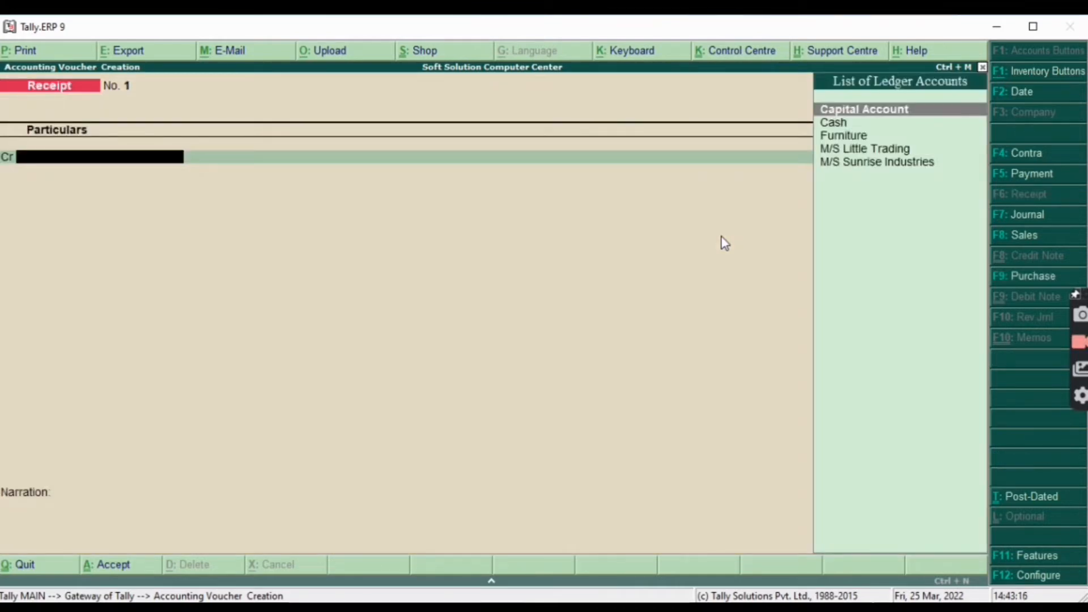
pyautogui.press('Down')
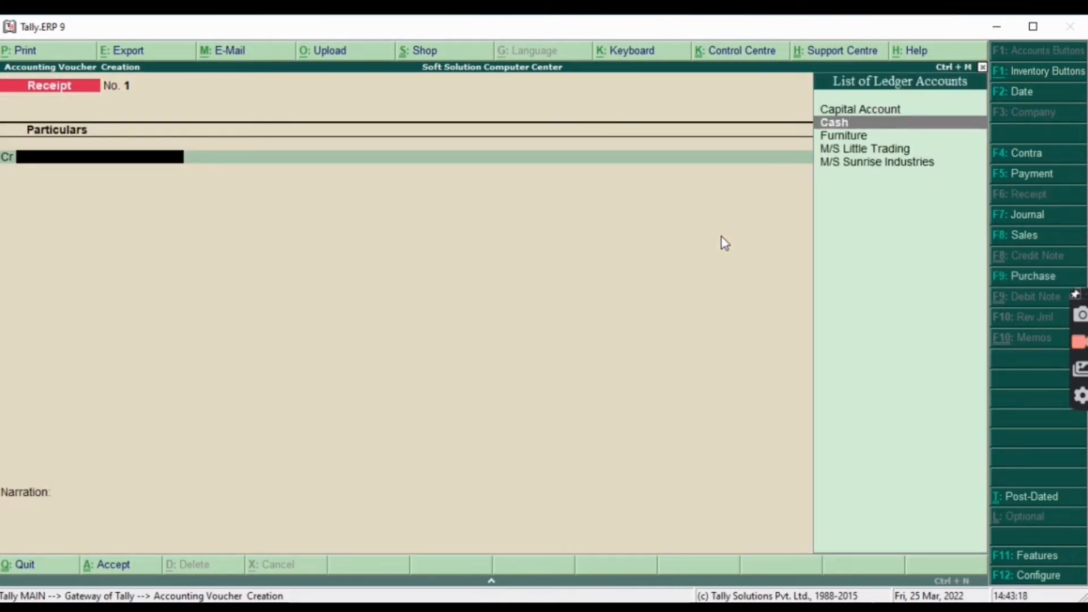
pyautogui.press('Up')
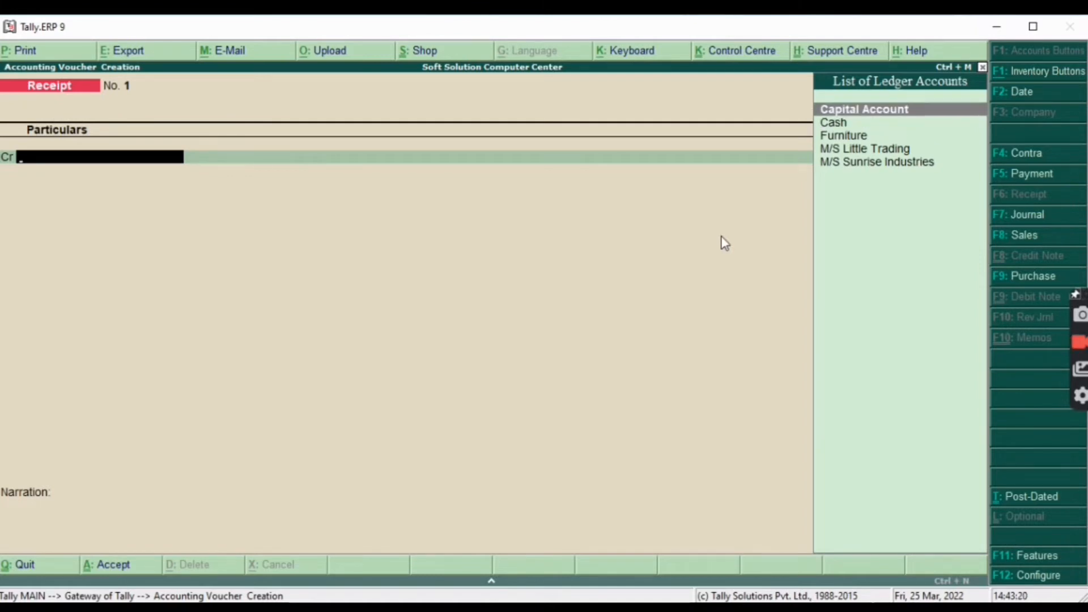
pyautogui.press('Return')
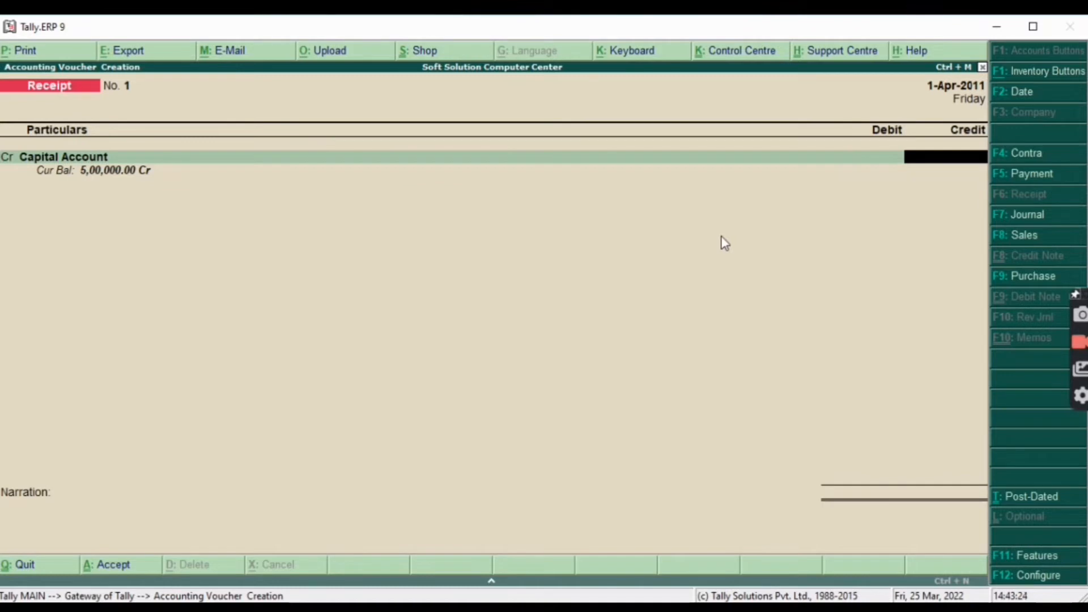
pyautogui.write('50000')
pyautogui.press('Return')
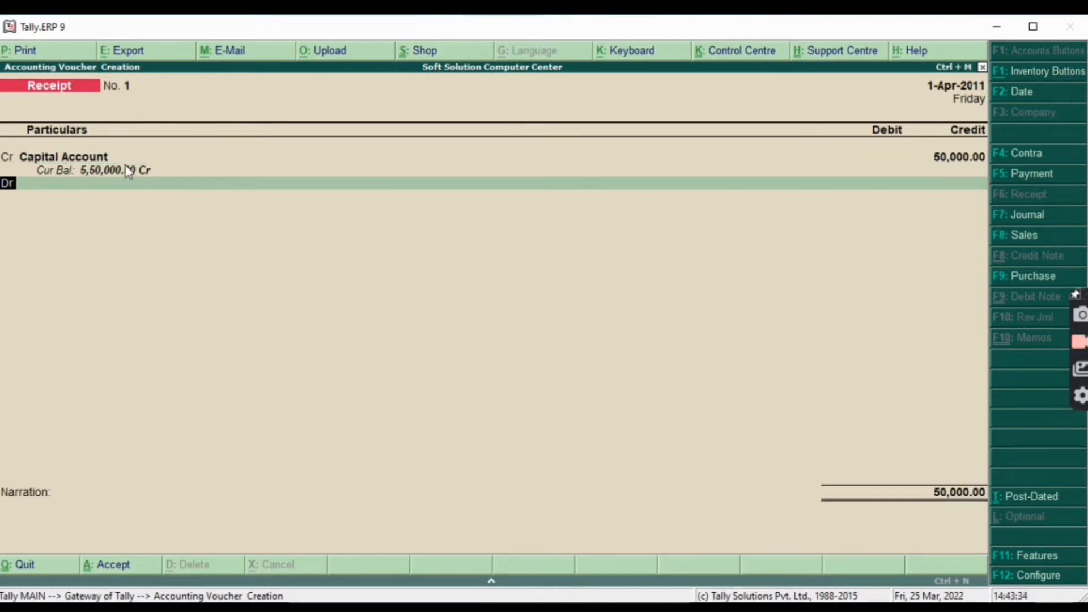
# Step: Add a debit line for the Cash ledger with 50,000 to the receipt voucher
pyautogui.press('Return')
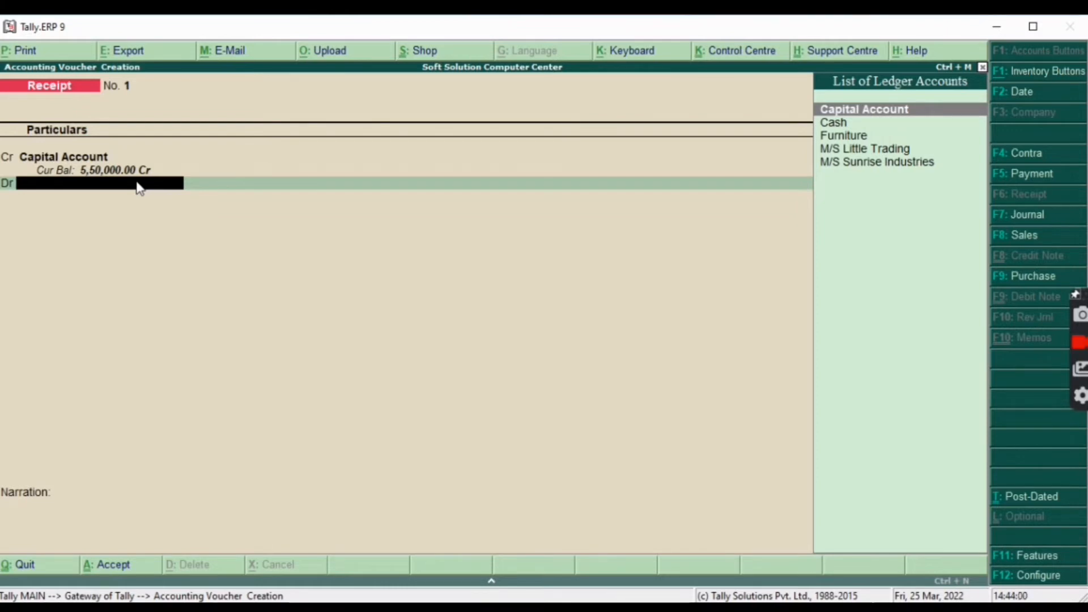
pyautogui.press('Down')
pyautogui.press('Return')
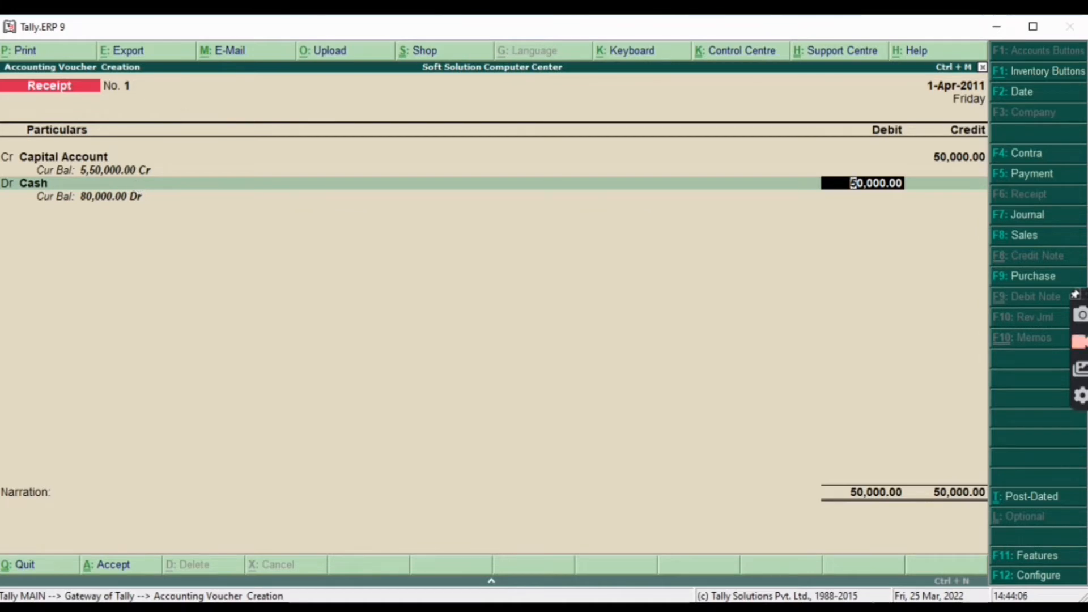
# Step: Set the receipt voucher's date to 2-4-2011
pyautogui.click(963, 98)
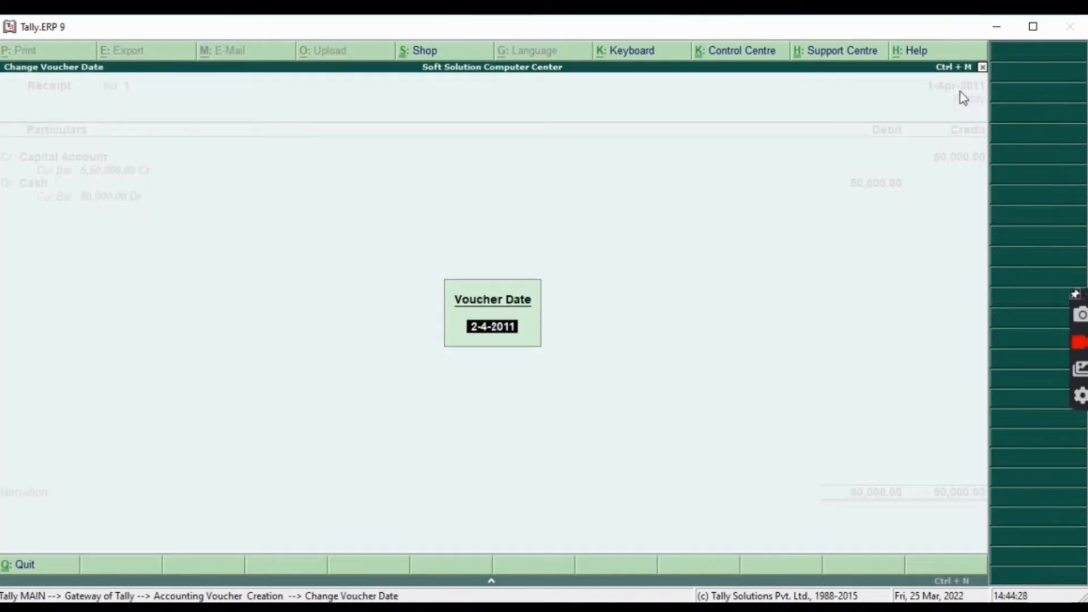
pyautogui.press('Return')
pyautogui.press('Return')
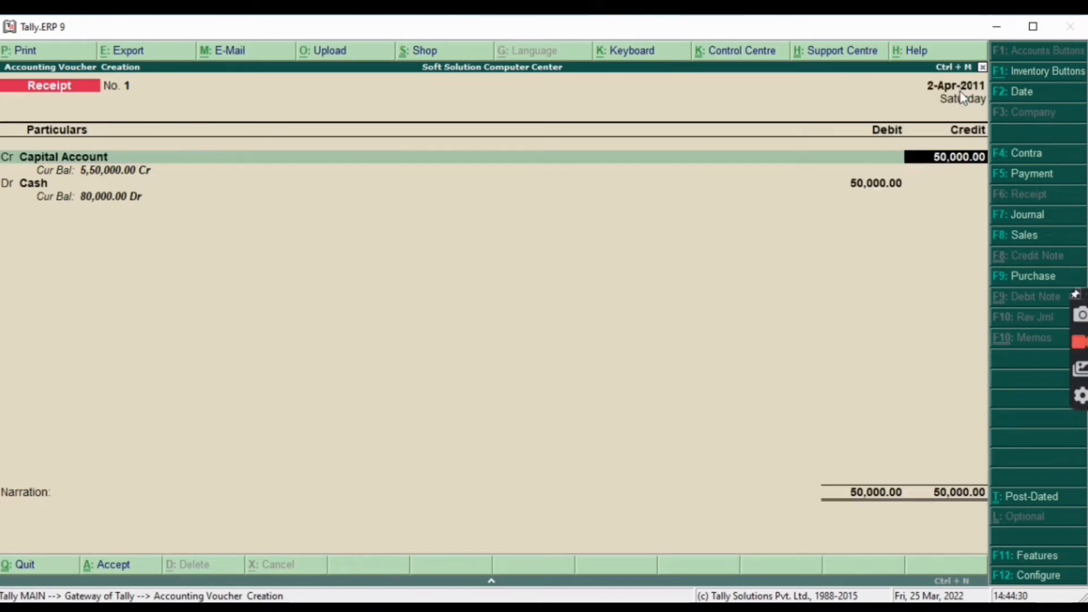
# Step: Enter the narration "BEING OWNER MORE INVESTED IN BUSINESS" on the receipt voucher and save it
pyautogui.press('Return')
pyautogui.press('Return')
pyautogui.press('Return')
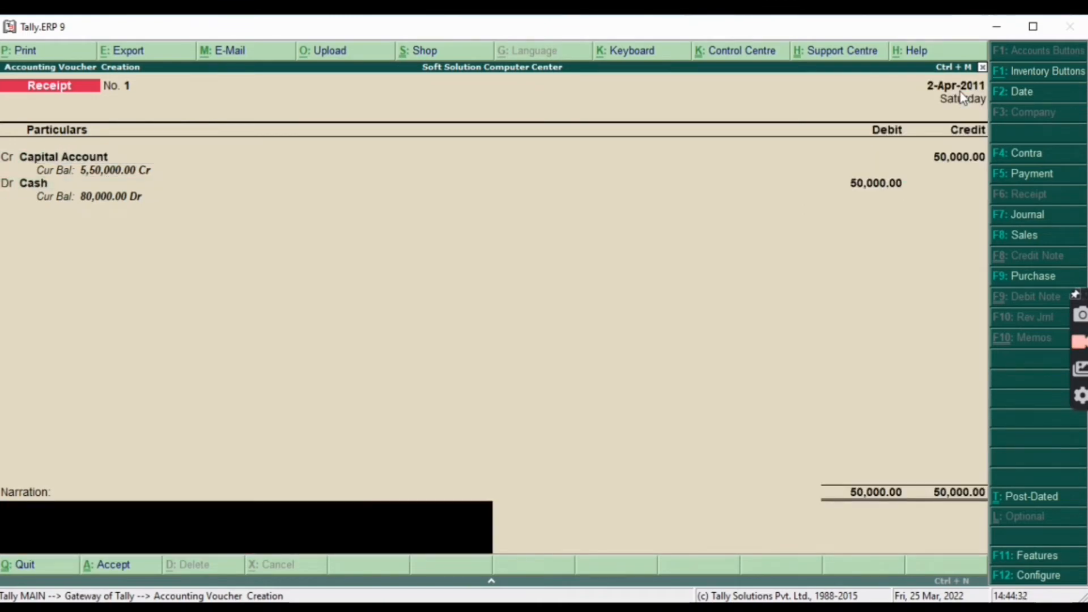
pyautogui.write('BEING')
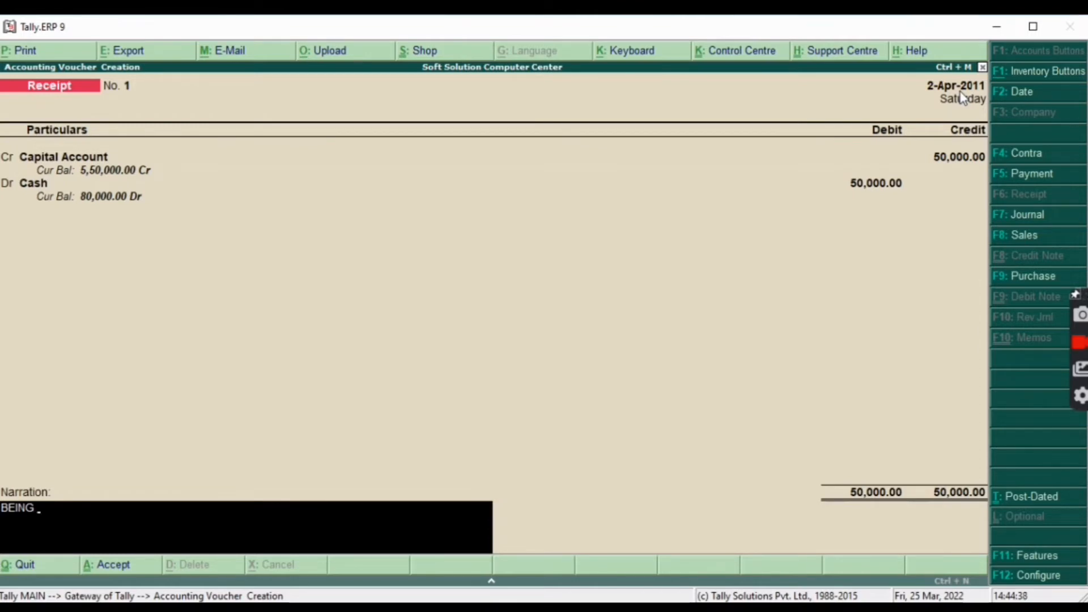
pyautogui.write(' OWNER')
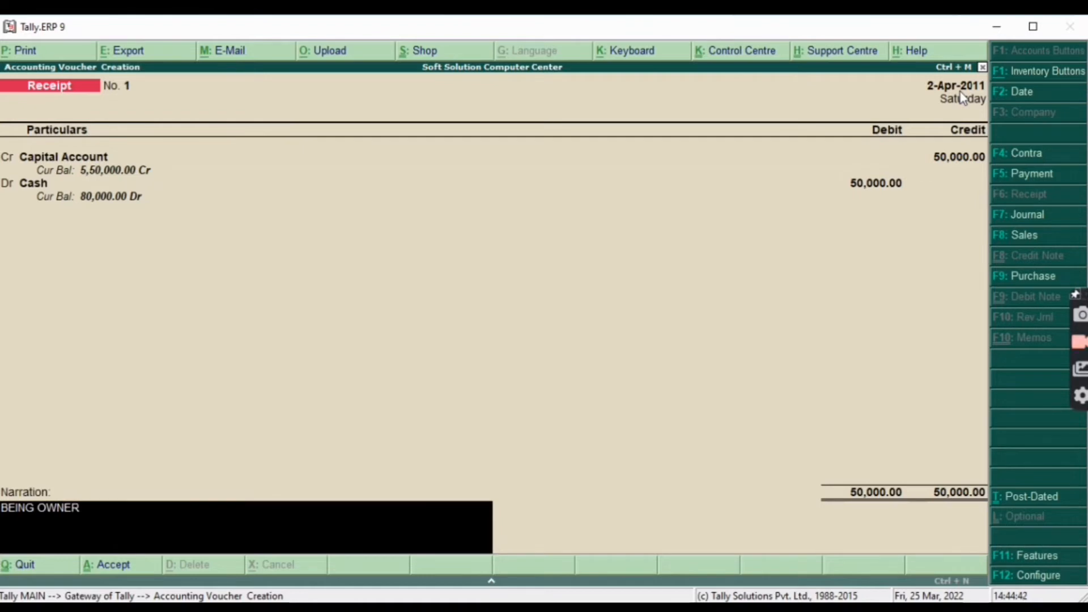
pyautogui.write(' MORE INVE')
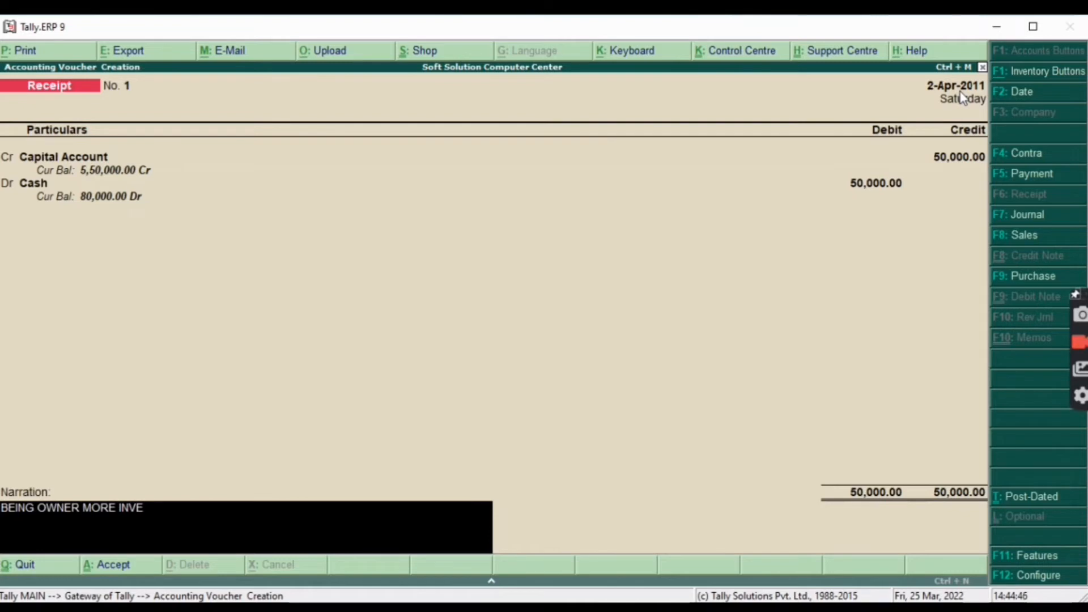
pyautogui.write('STED IN')
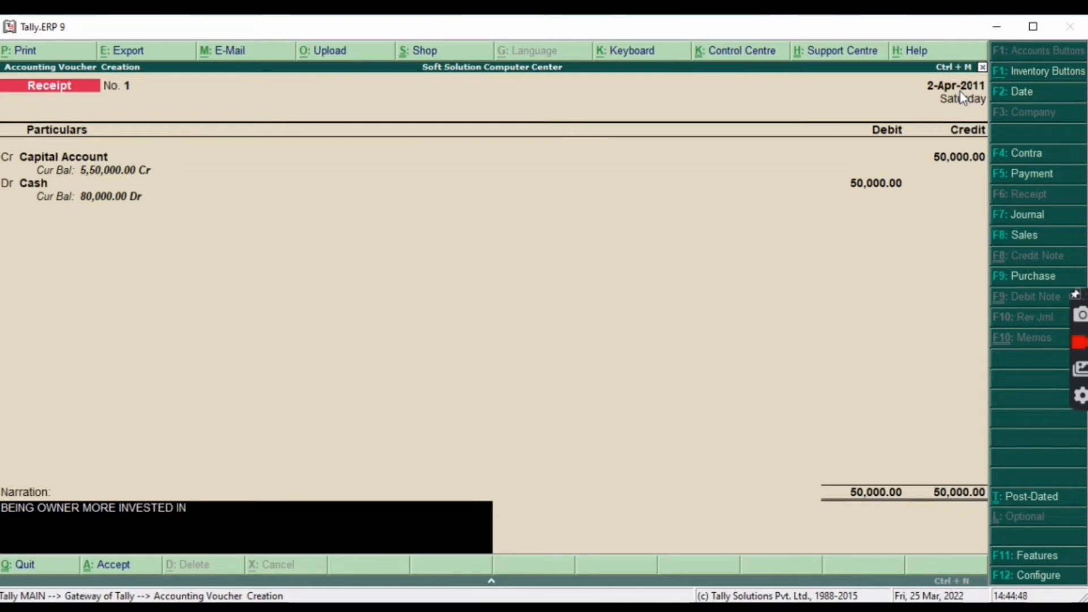
pyautogui.write(' BUSINESS')
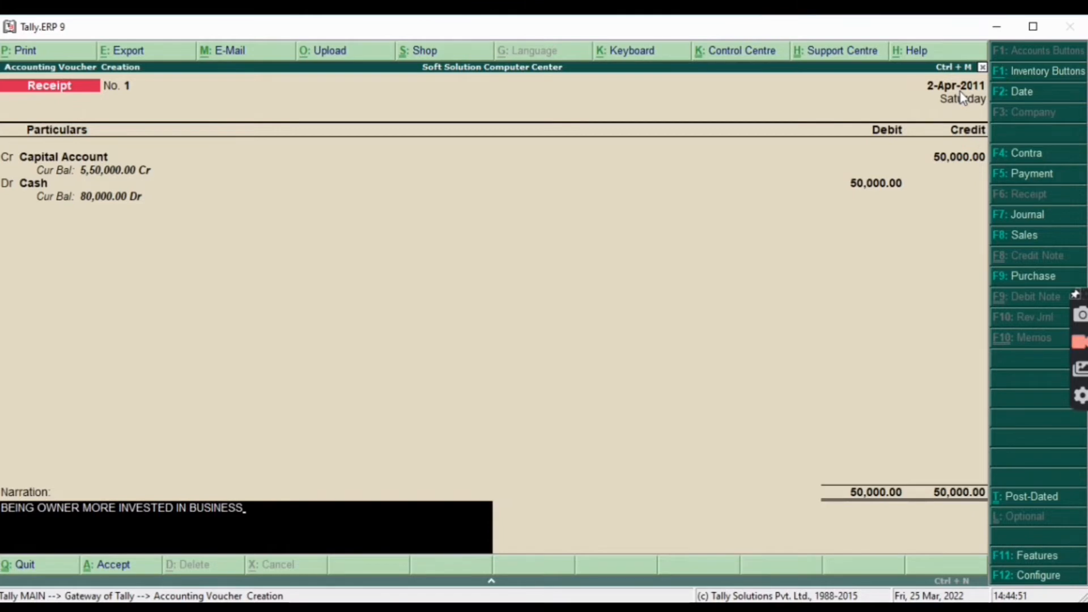
pyautogui.press('Return')
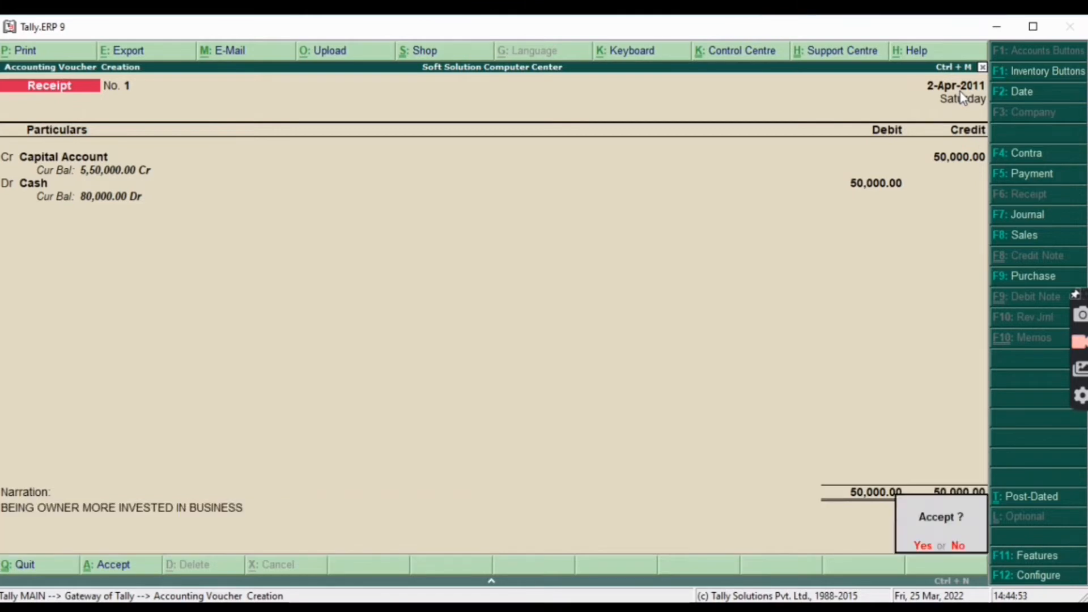
pyautogui.press('Return')
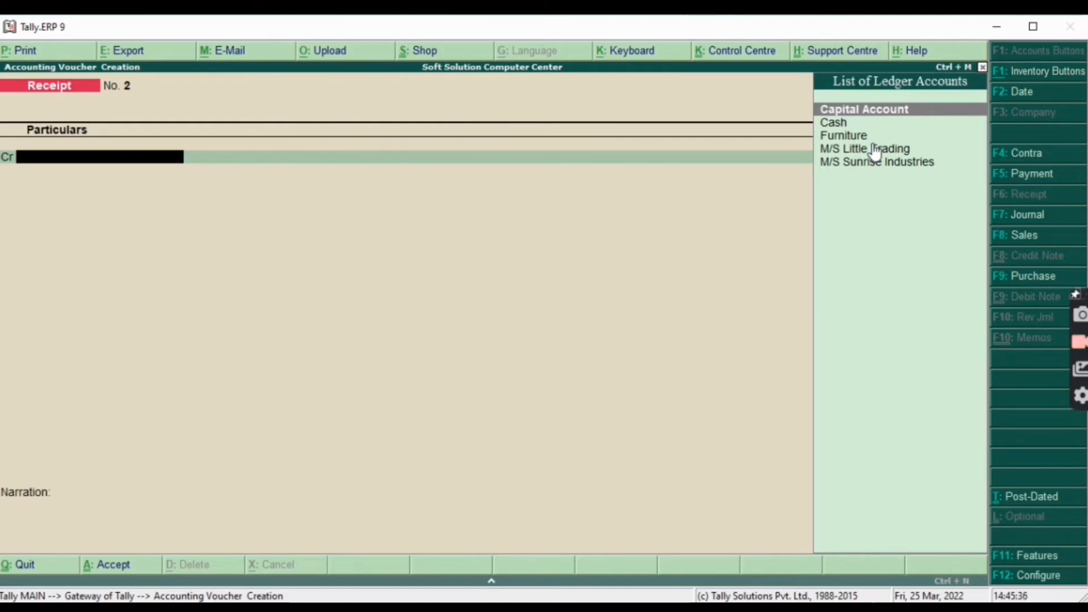
# Step: Start a Payment voucher and debit the M/S Sunrise Industries ledger with 38,000
pyautogui.press('F5')
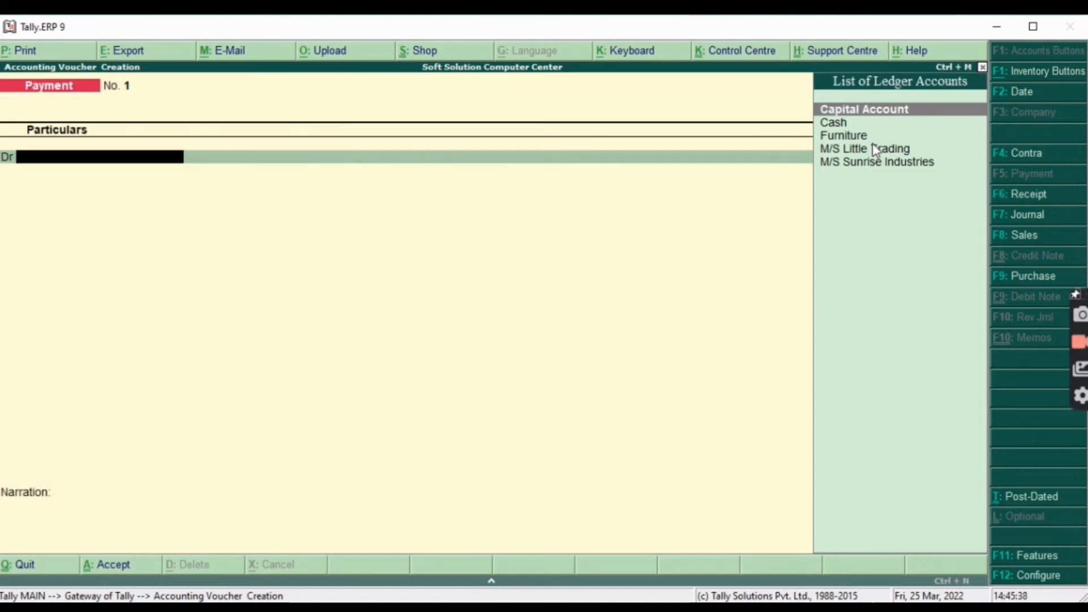
pyautogui.press('Down')
pyautogui.press('Down')
pyautogui.press('Down')
pyautogui.press('Down')
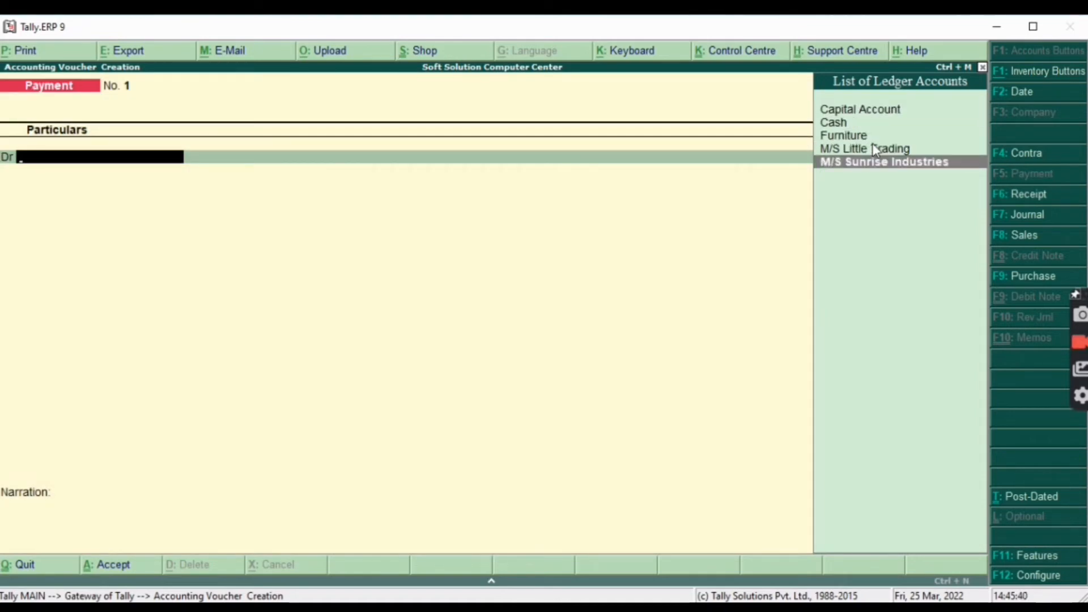
pyautogui.press('Return')
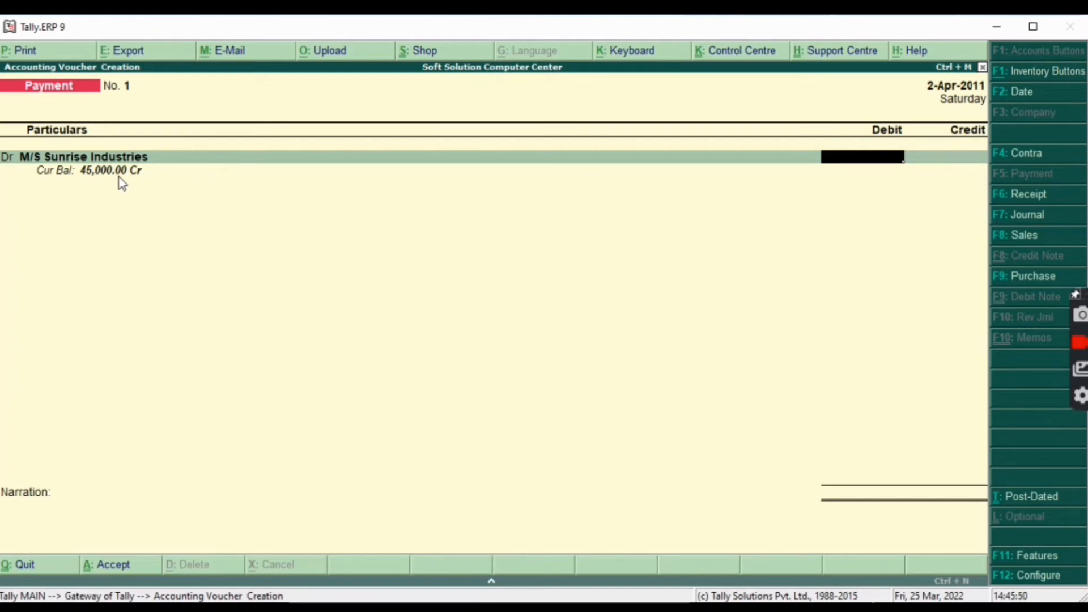
pyautogui.write('38000')
pyautogui.press('Return')
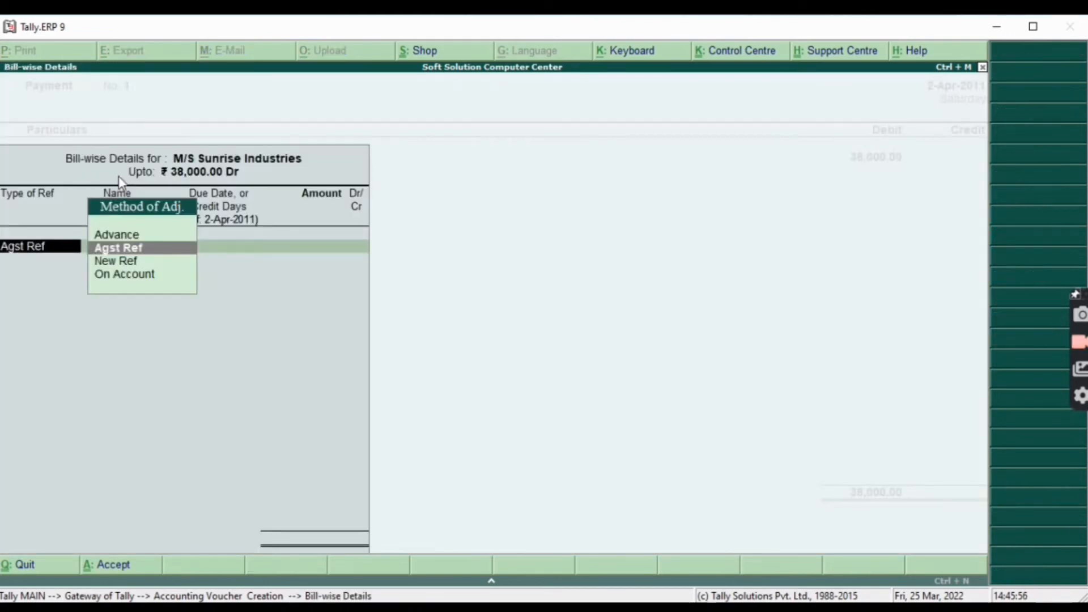
# Step: Allocate the payment as Agst Ref to pending bills Pur/inv/123 for 19,400 and Pur/inv/321 for 18,600
pyautogui.press('Return')
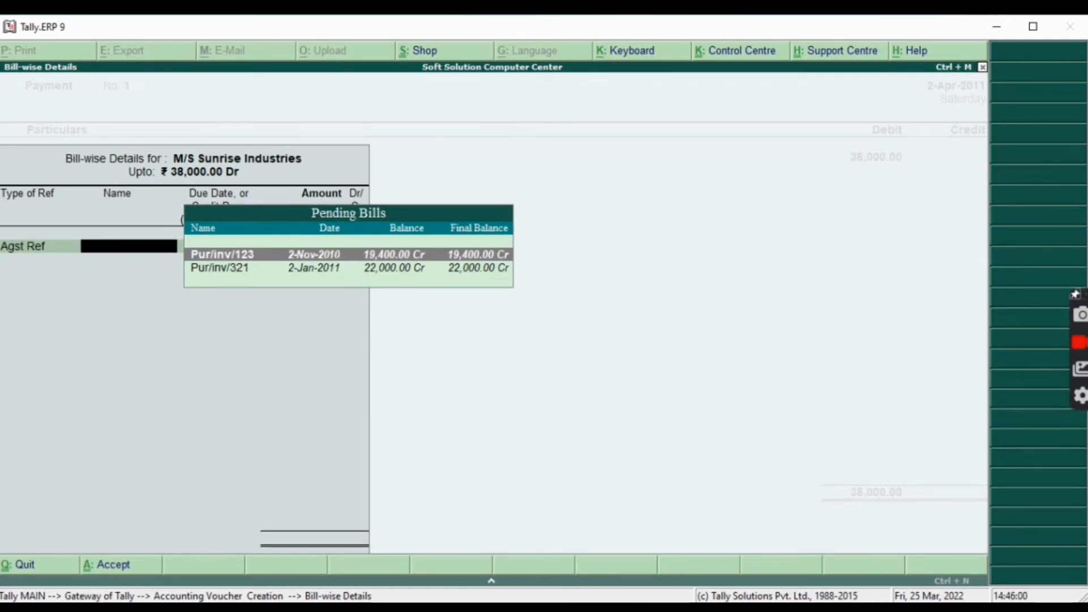
pyautogui.press('Return')
pyautogui.press('Return')
pyautogui.press('Return')
pyautogui.press('Return')
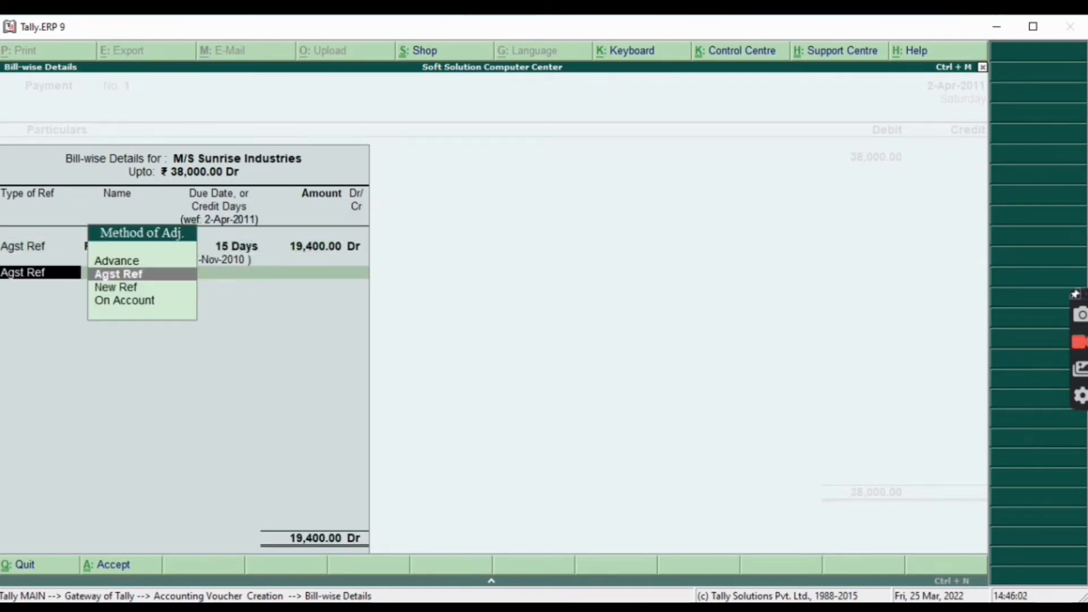
pyautogui.press('Return')
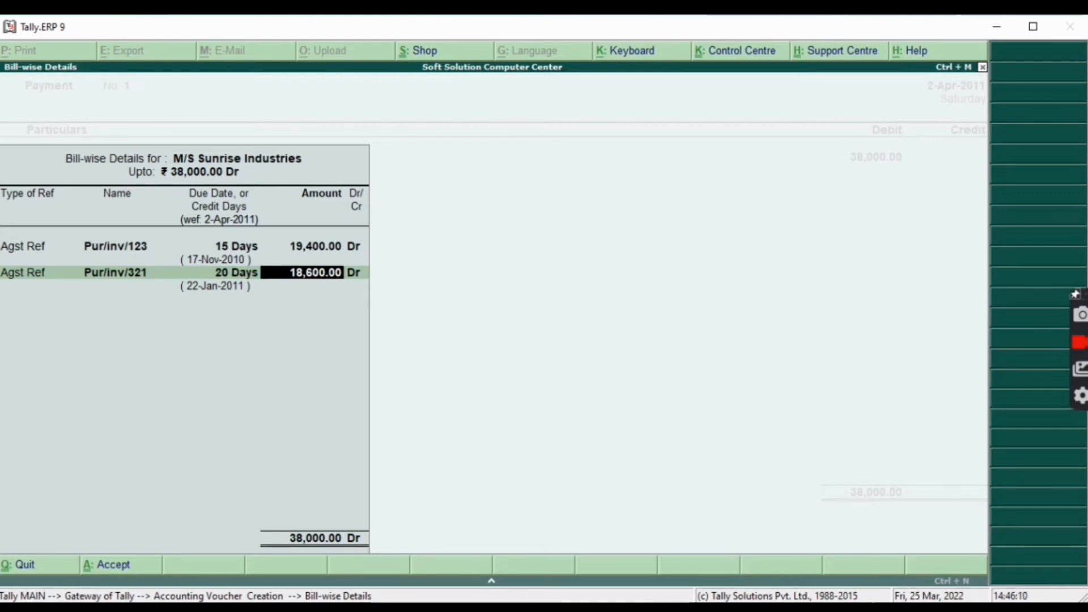
pyautogui.press('Return')
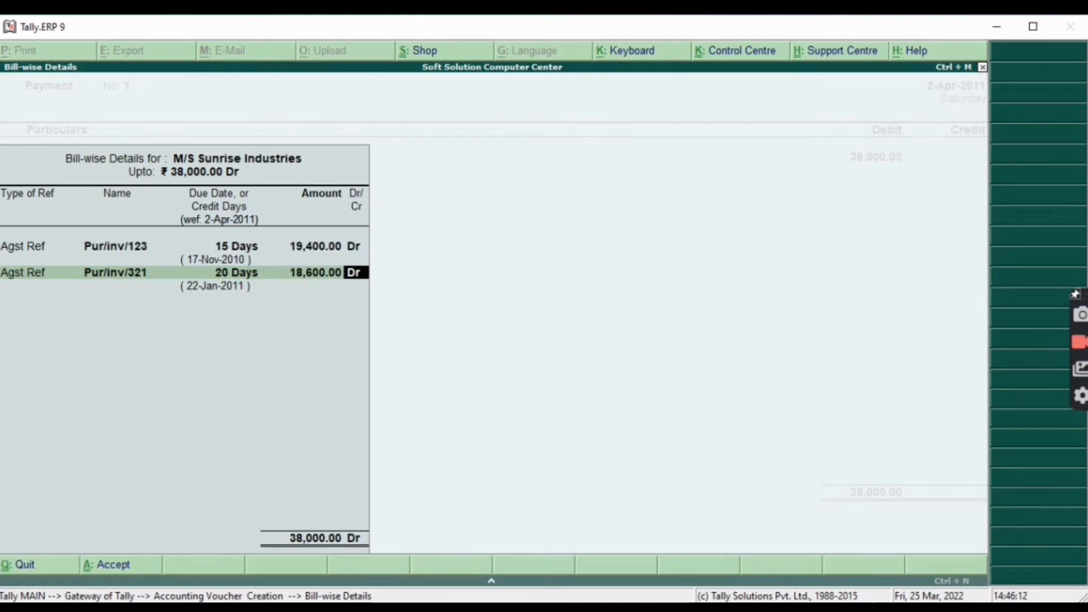
pyautogui.press('Return')
pyautogui.press('Return')
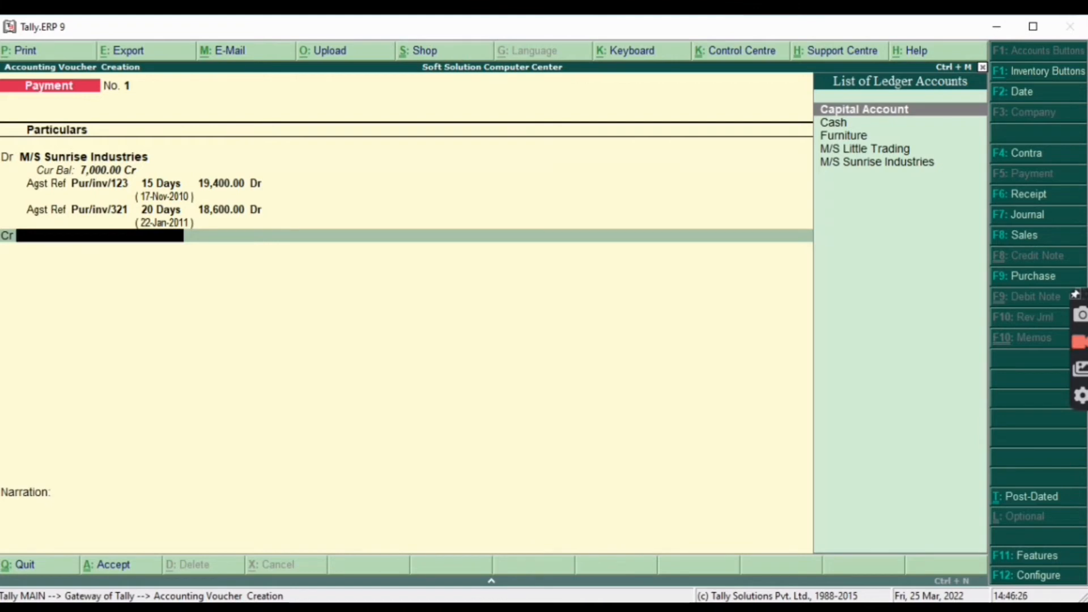
# Step: Add a credit line for the Cash ledger with 38,000 to the payment voucher
pyautogui.press('Down')
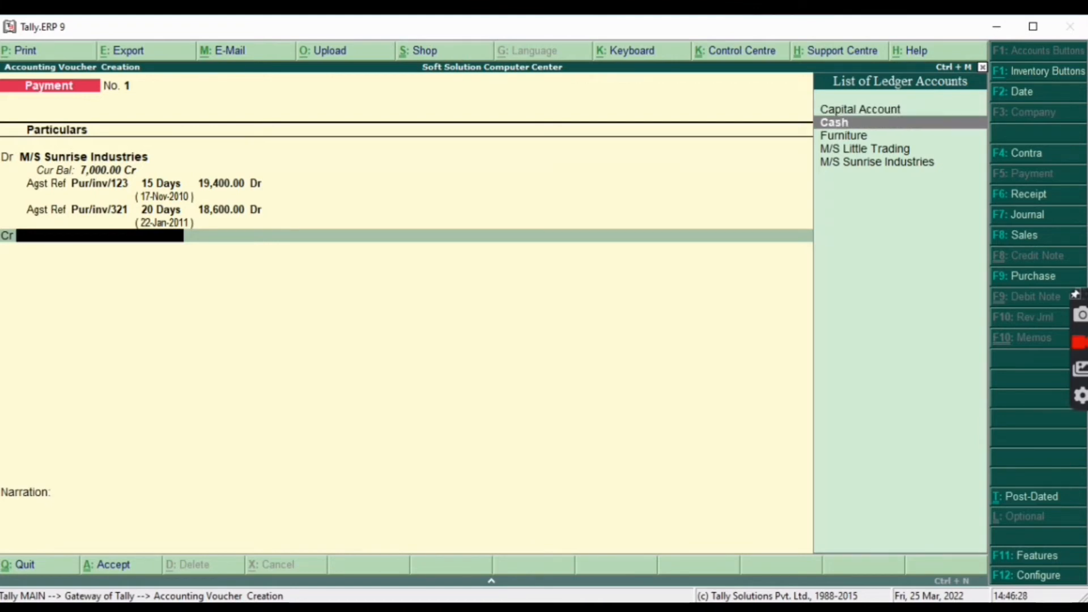
pyautogui.press('Return')
pyautogui.press('Return')
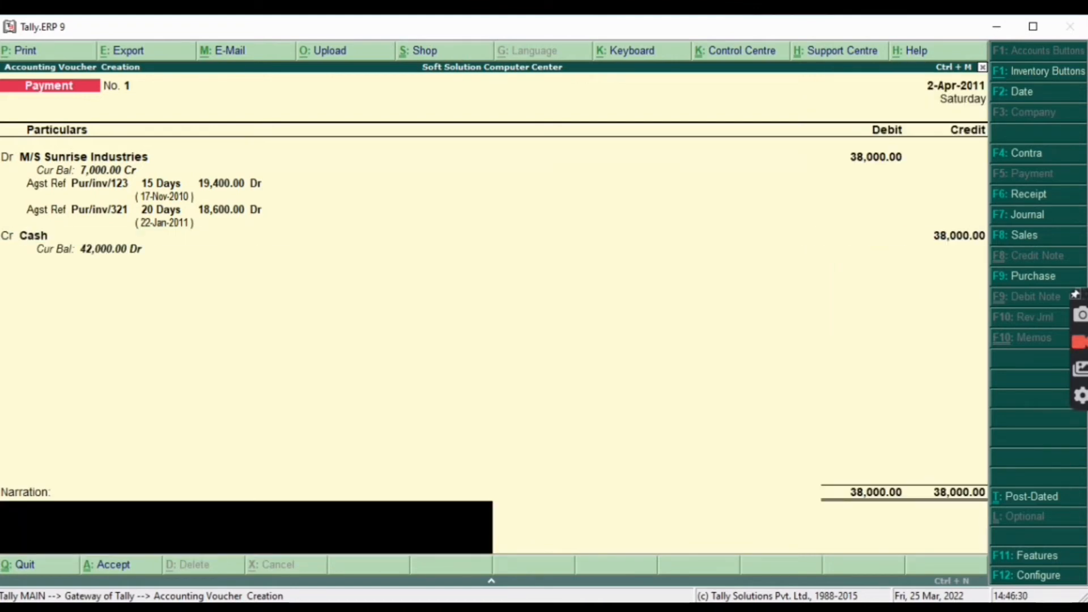
# Step: Enter the narration "BEING PAID OUTSTANDING DUES" on the payment voucher and save it
pyautogui.write('BEING')
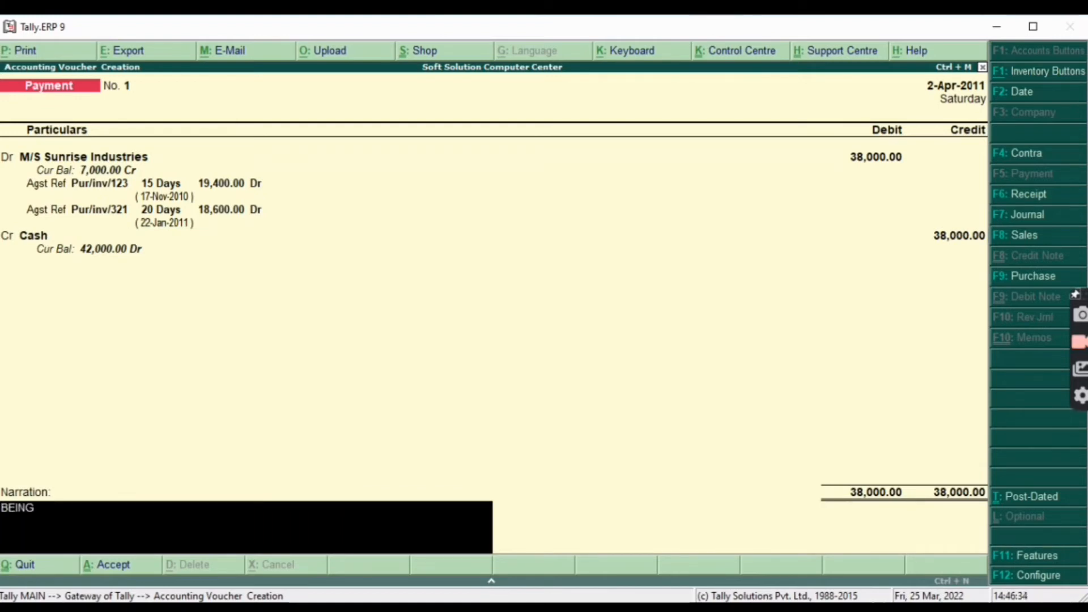
pyautogui.write(' PAID OUT')
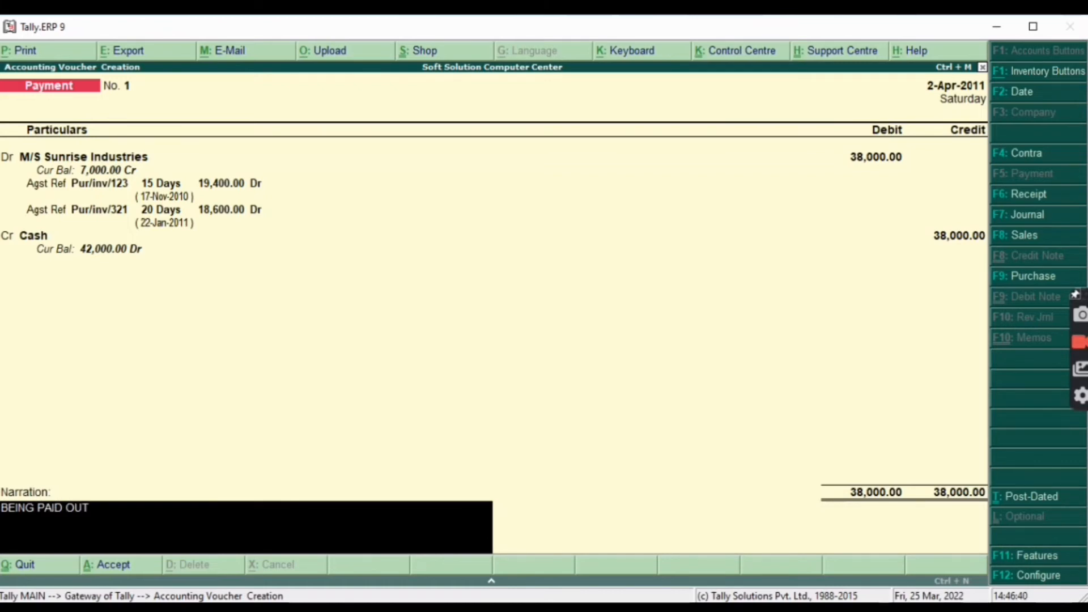
pyautogui.write('STANDIN')
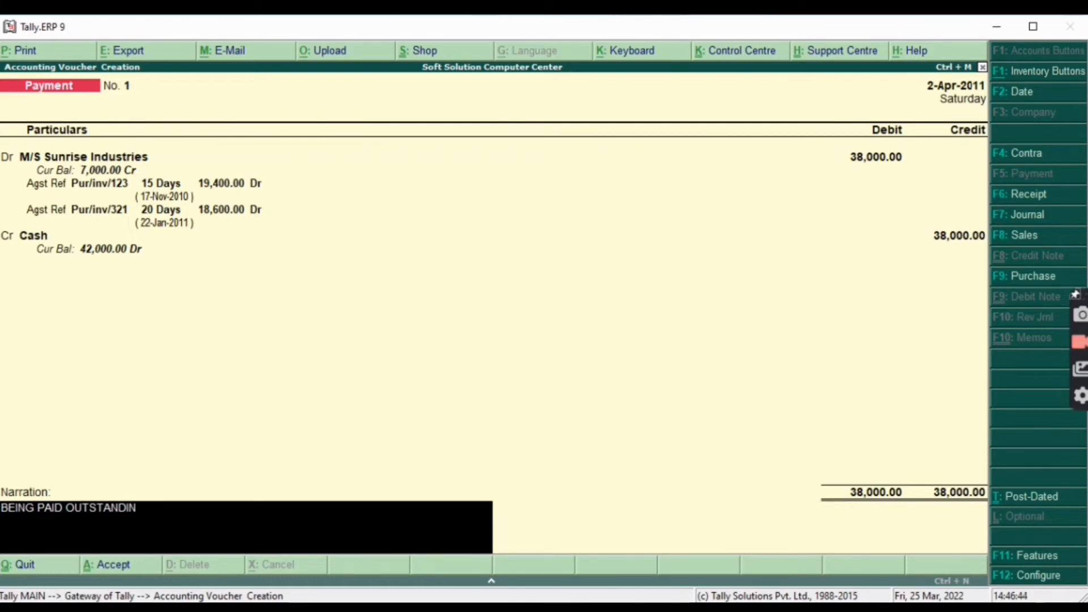
pyautogui.write('G DUES')
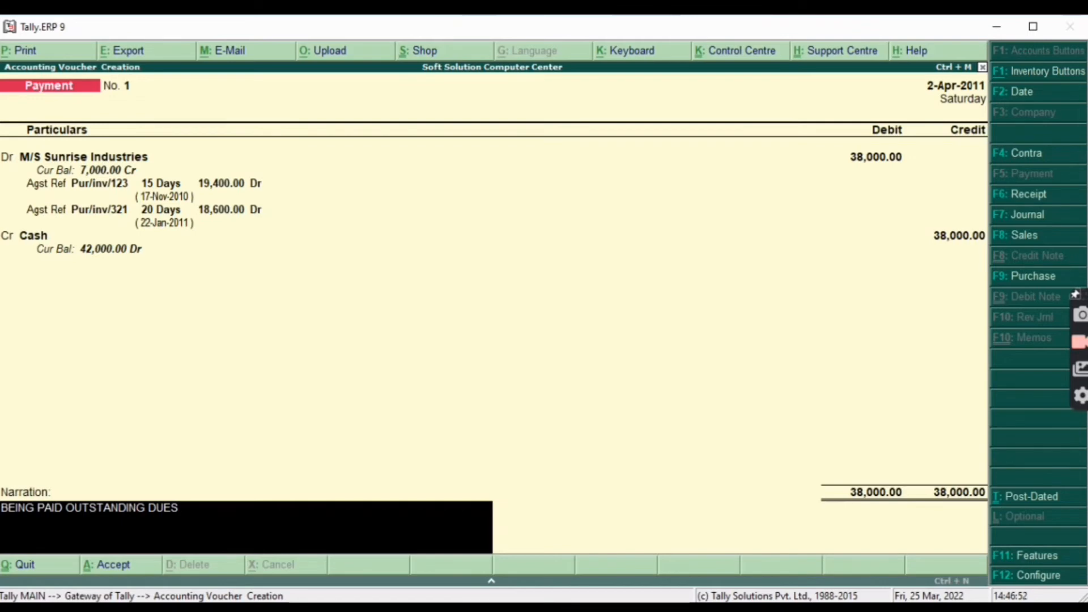
pyautogui.press('Return')
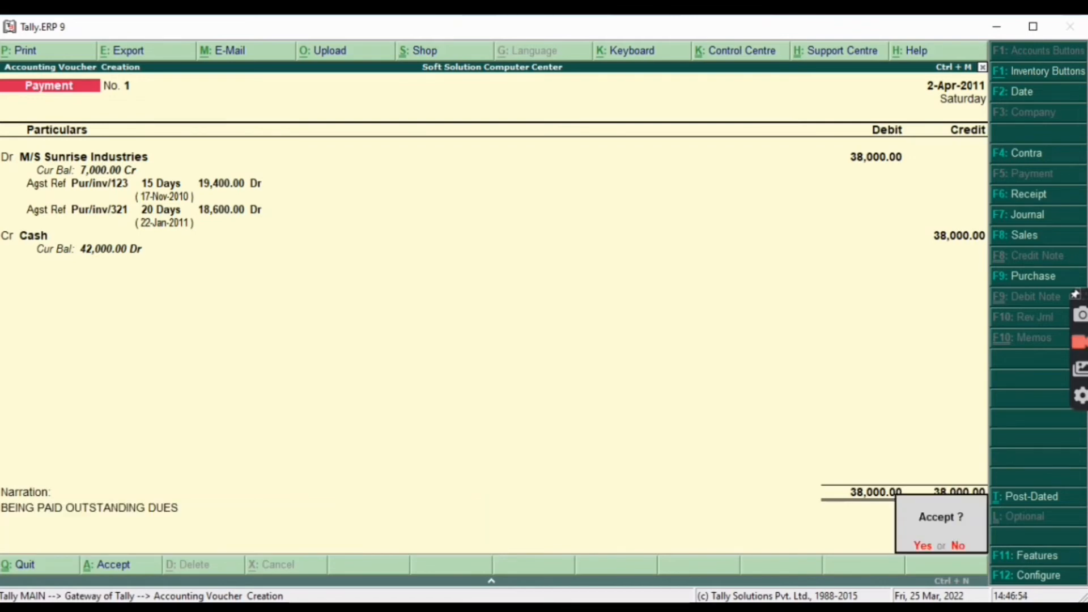
pyautogui.press('Return')
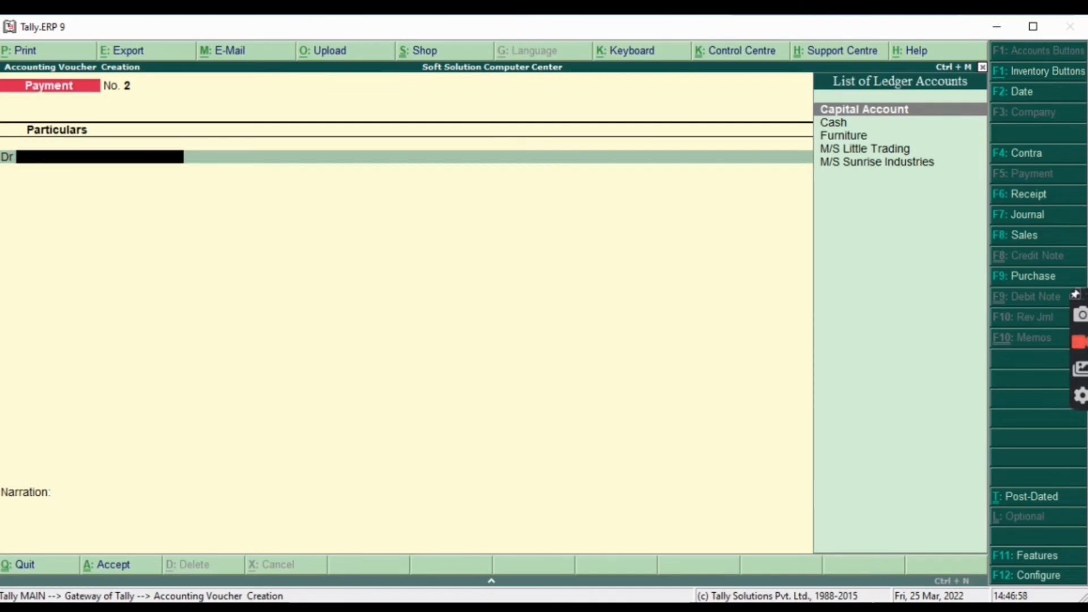
# Step: Leave voucher entry and display the Day Book to review the recorded vouchers
pyautogui.press('Escape')
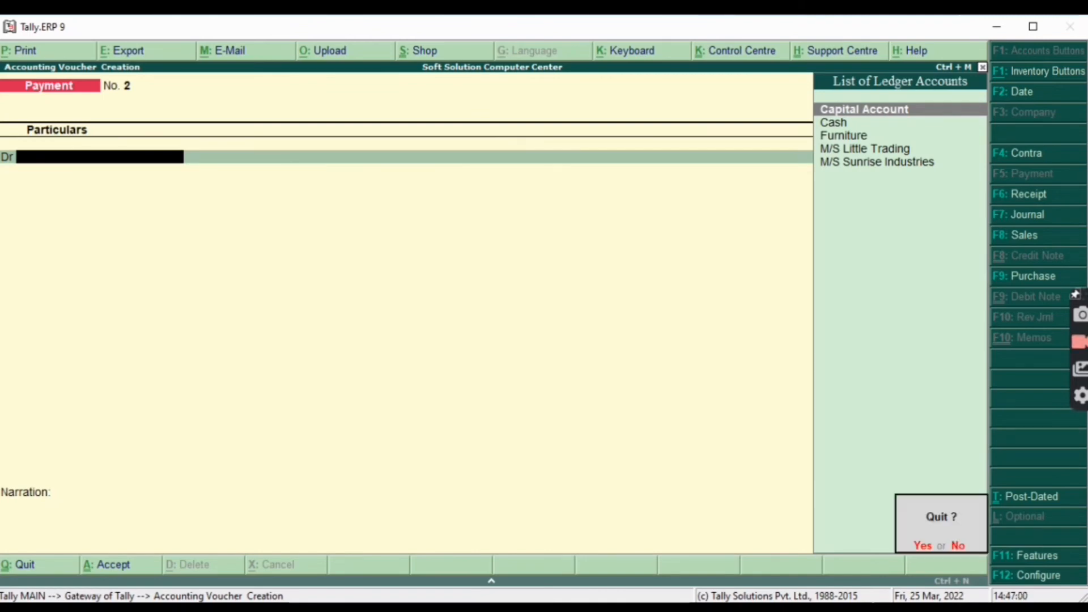
pyautogui.press('Return')
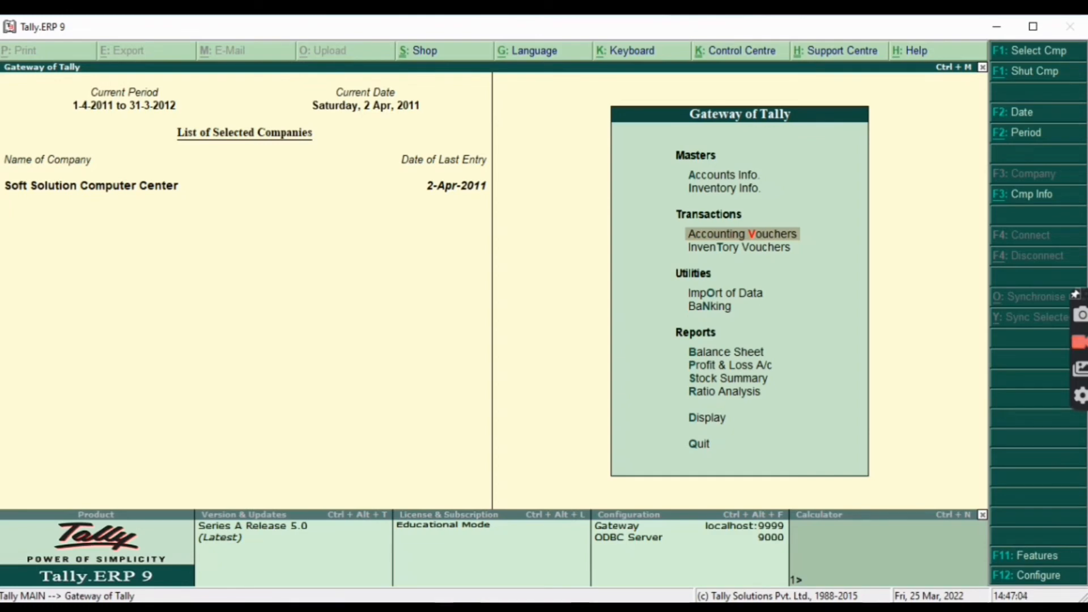
pyautogui.press('Down')
pyautogui.press('Down')
pyautogui.press('Down')
pyautogui.press('Down')
pyautogui.press('Down')
pyautogui.press('Down')
pyautogui.press('Down')
pyautogui.press('Down')
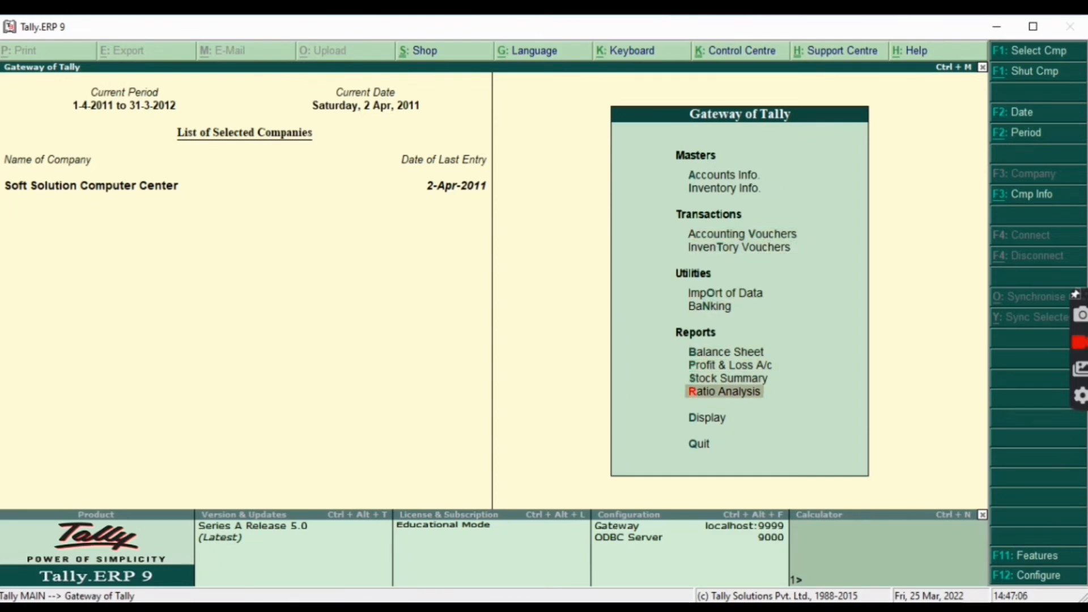
pyautogui.press('Return')
pyautogui.press('Down')
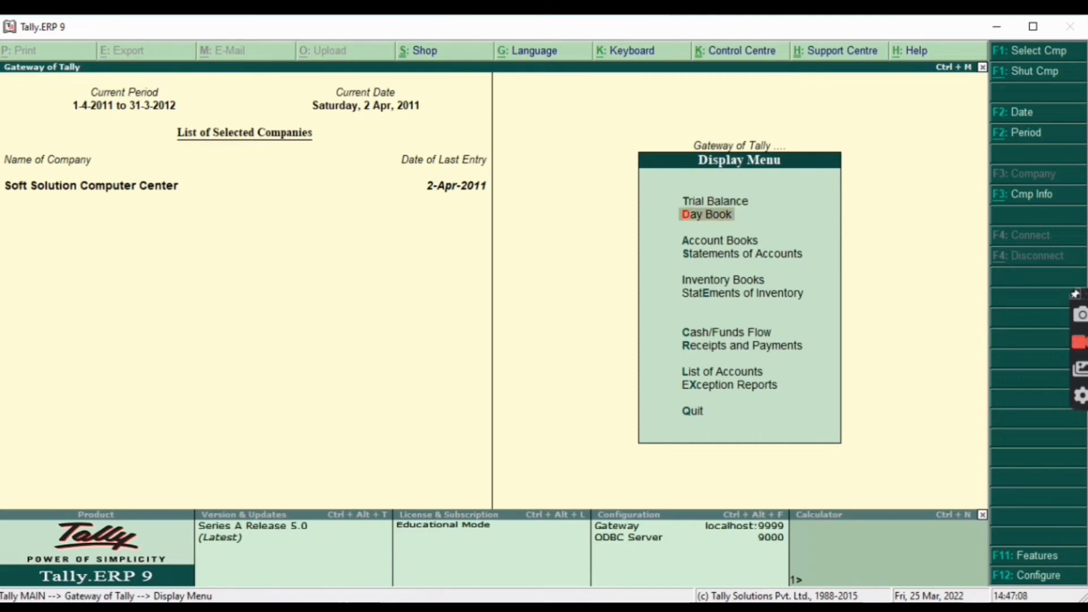
pyautogui.press('Return')
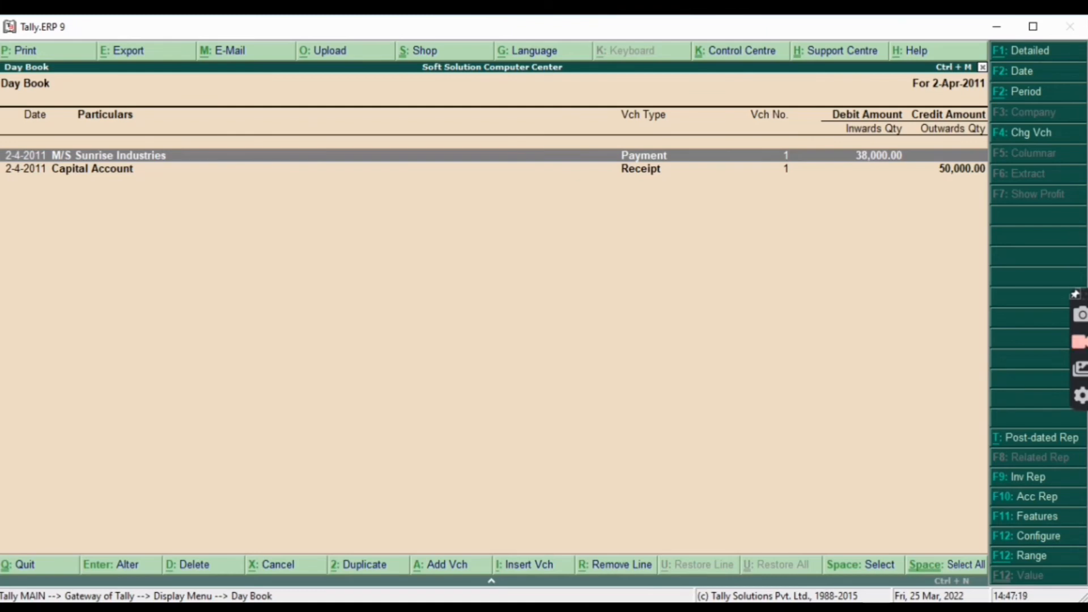
# Step: Change the Day Book period by leaving both the From and To dates blank
pyautogui.hotkey('alt', 'F2')
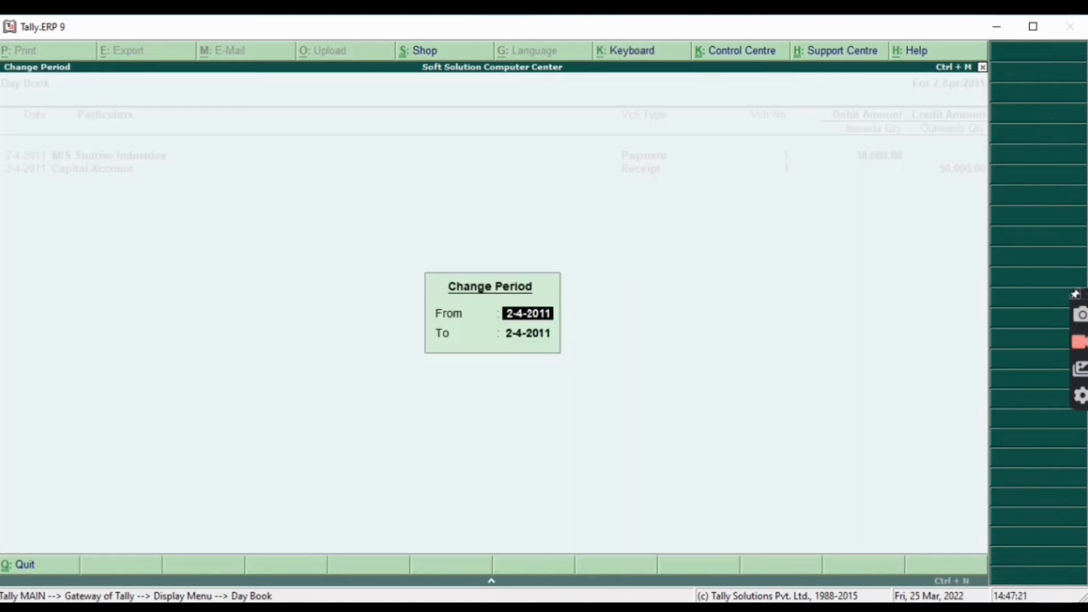
pyautogui.press('BackSpace')
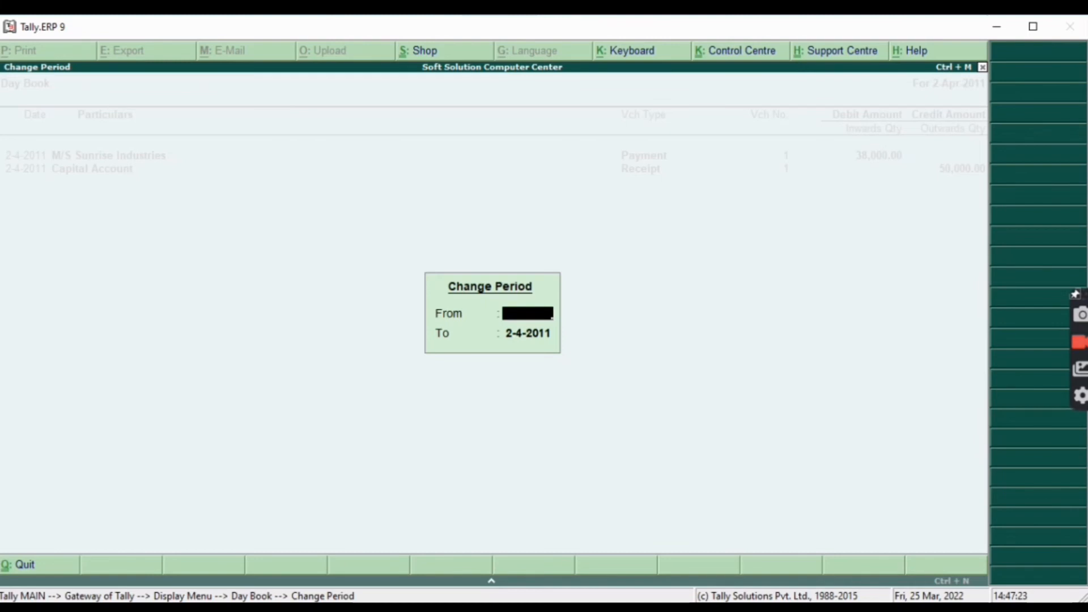
pyautogui.press('Return')
pyautogui.press('BackSpace')
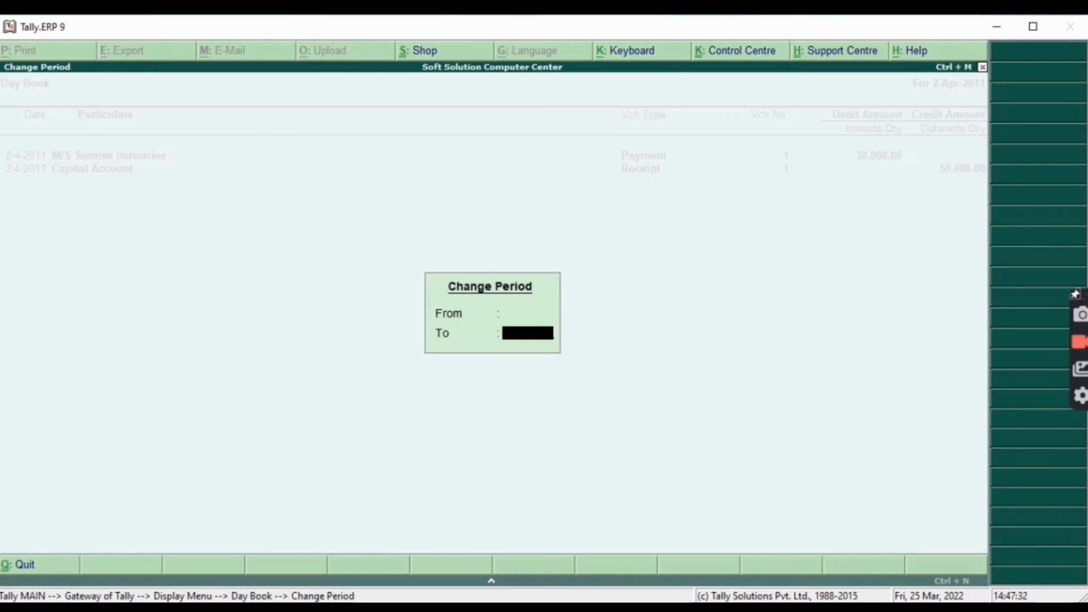
pyautogui.press('Return')
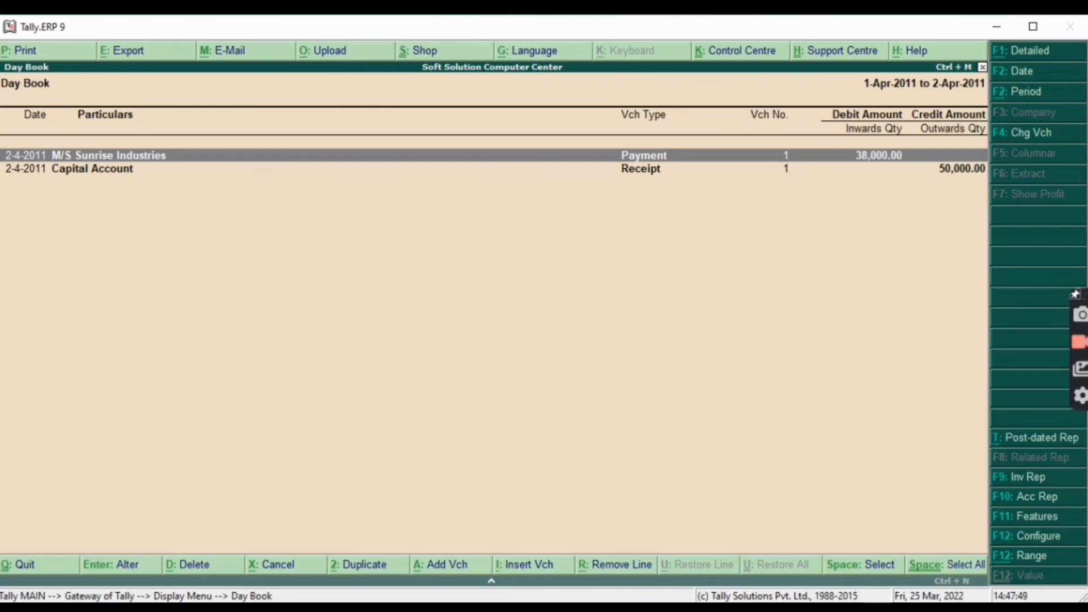
# Step: Open the Capital Account receipt voucher from the Day Book, review its date, ledgers and amounts, and return to the Day Book
pyautogui.press('Down')
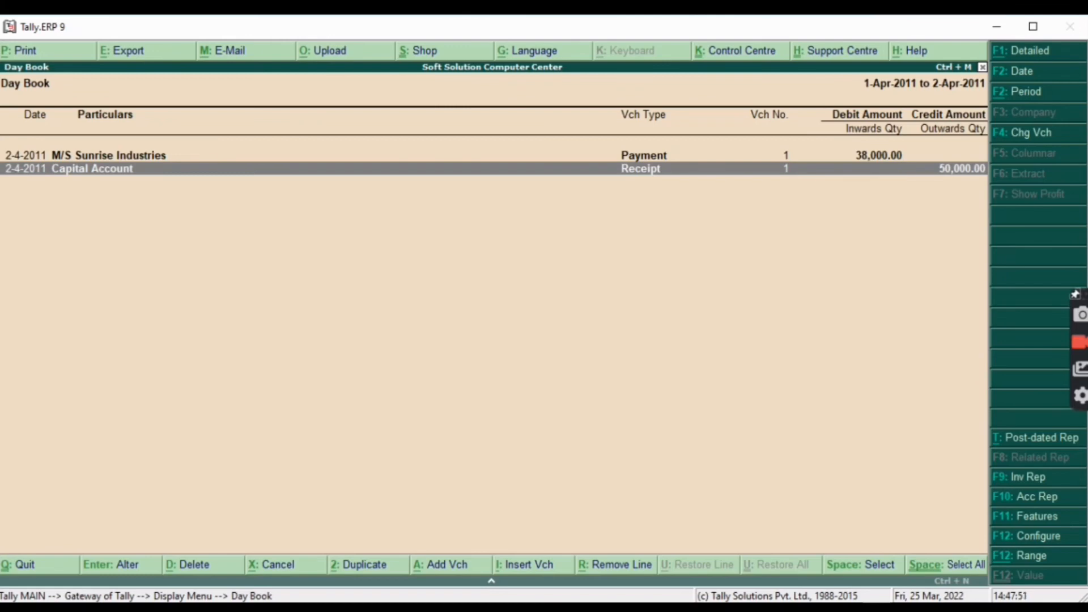
pyautogui.press('Return')
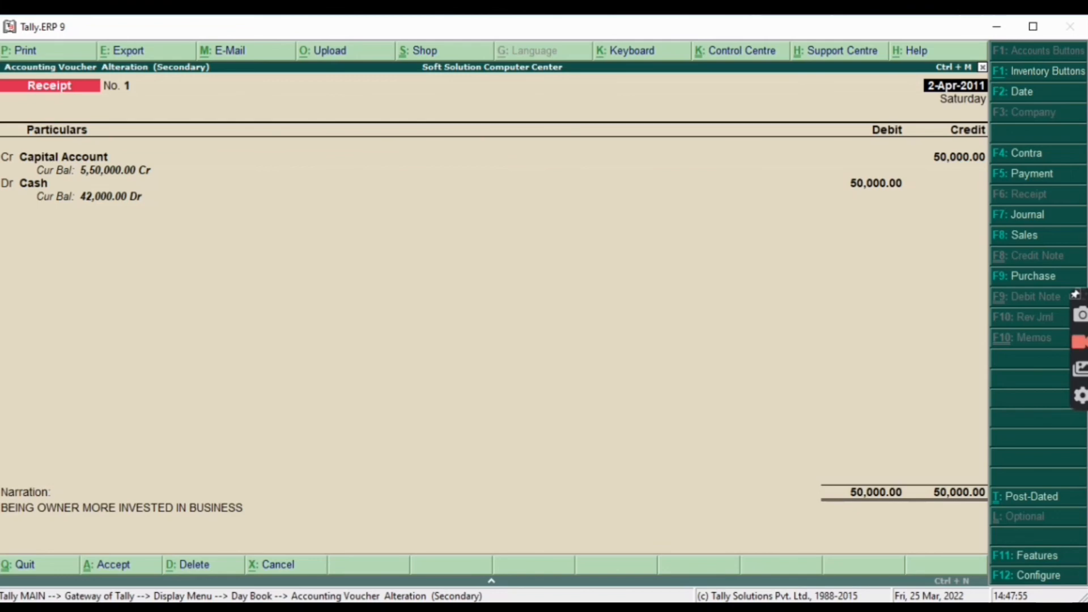
pyautogui.press('Return')
pyautogui.press('Return')
pyautogui.press('Return')
pyautogui.press('Return')
pyautogui.press('Return')
pyautogui.press('Return')
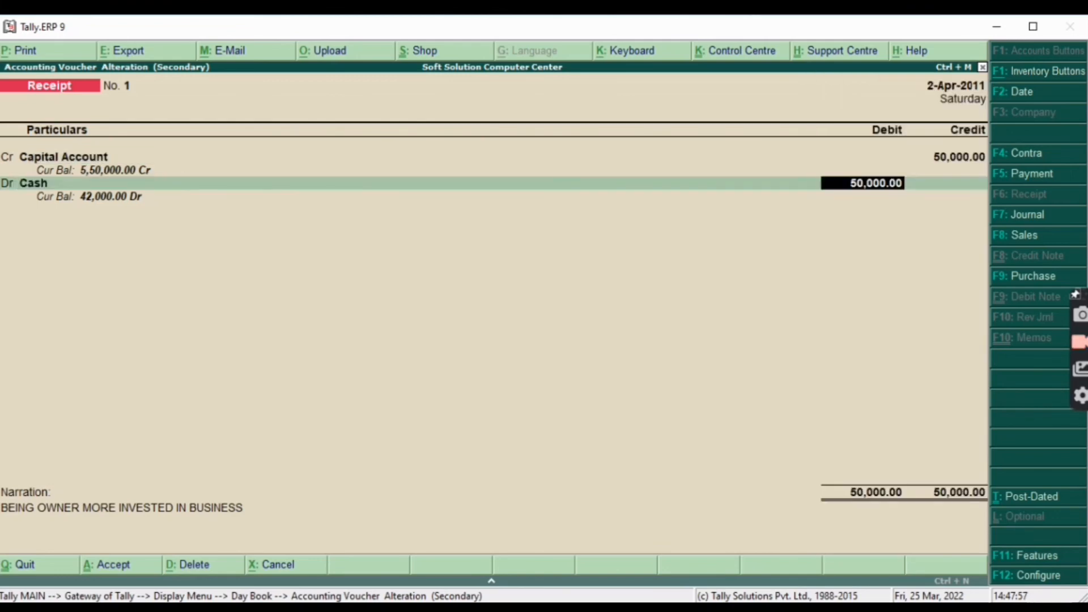
pyautogui.press('Return')
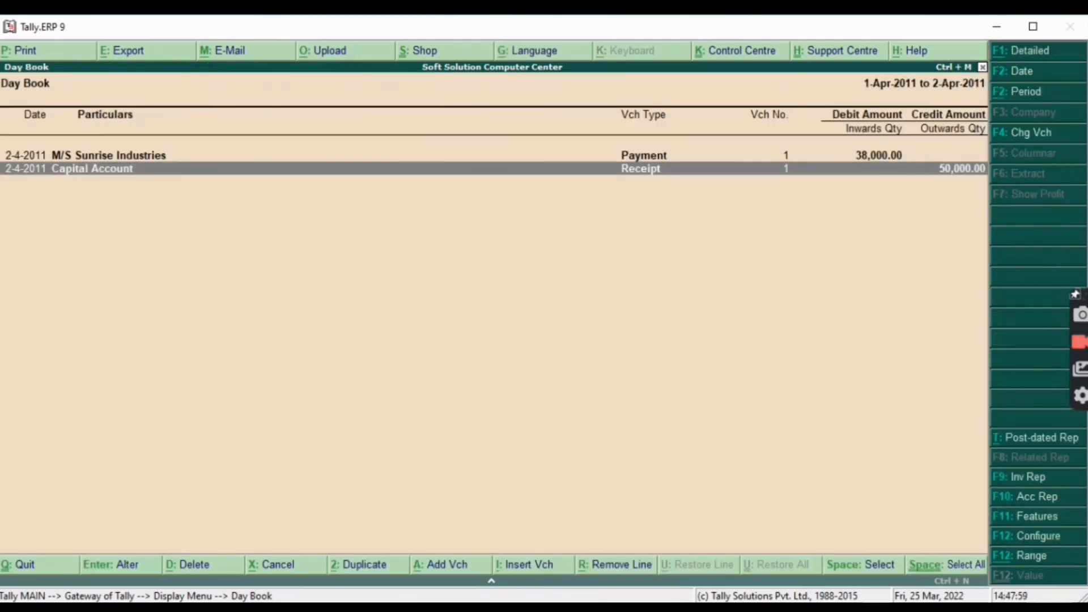
# Step: Close the Day Book and return to the Gateway of Tally without quitting the program
pyautogui.press('Escape')
pyautogui.press('Escape')
pyautogui.press('Escape')
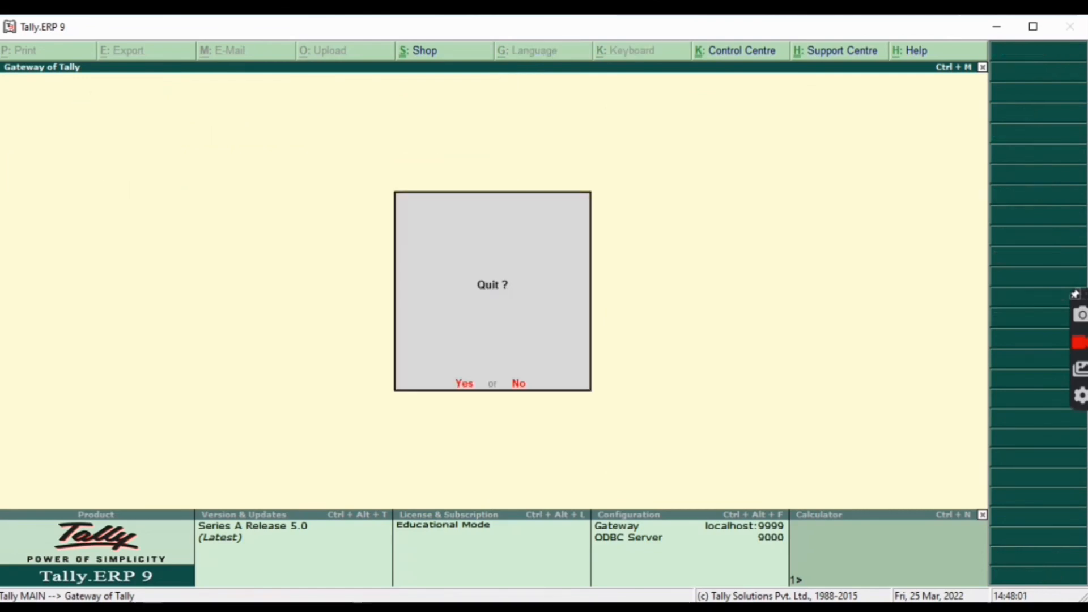
pyautogui.press('Escape')
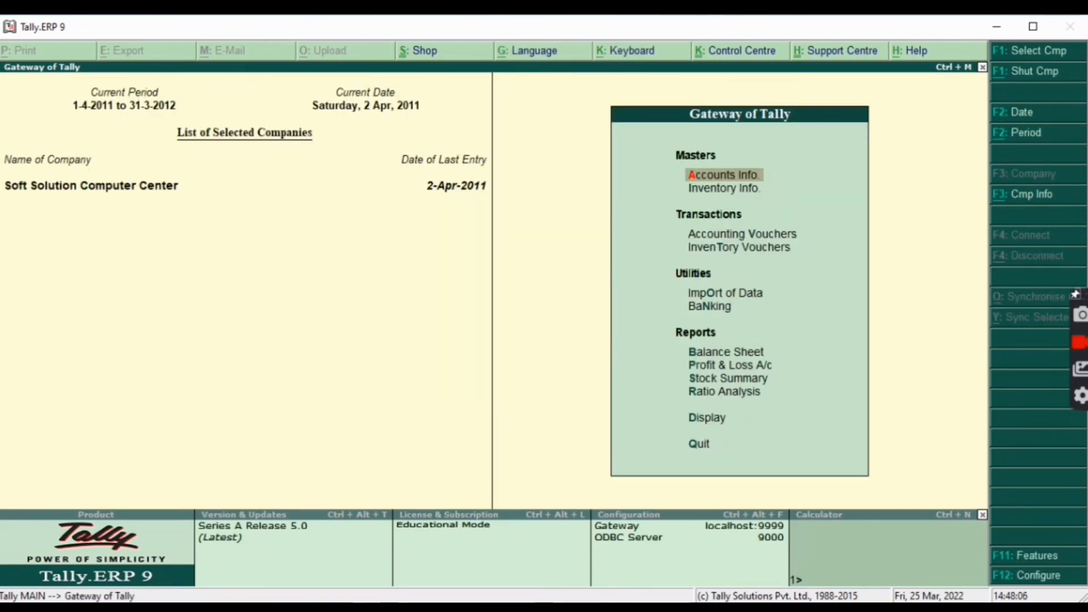